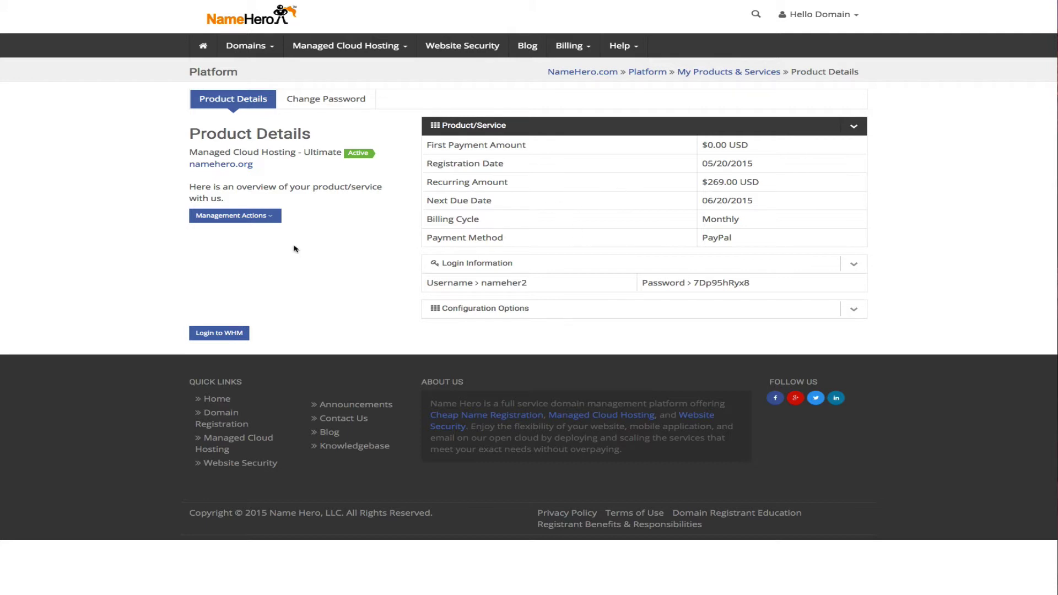
# - Log in to WHM and list the hosting accounts, including namehero.org
pyautogui.click(229, 333)
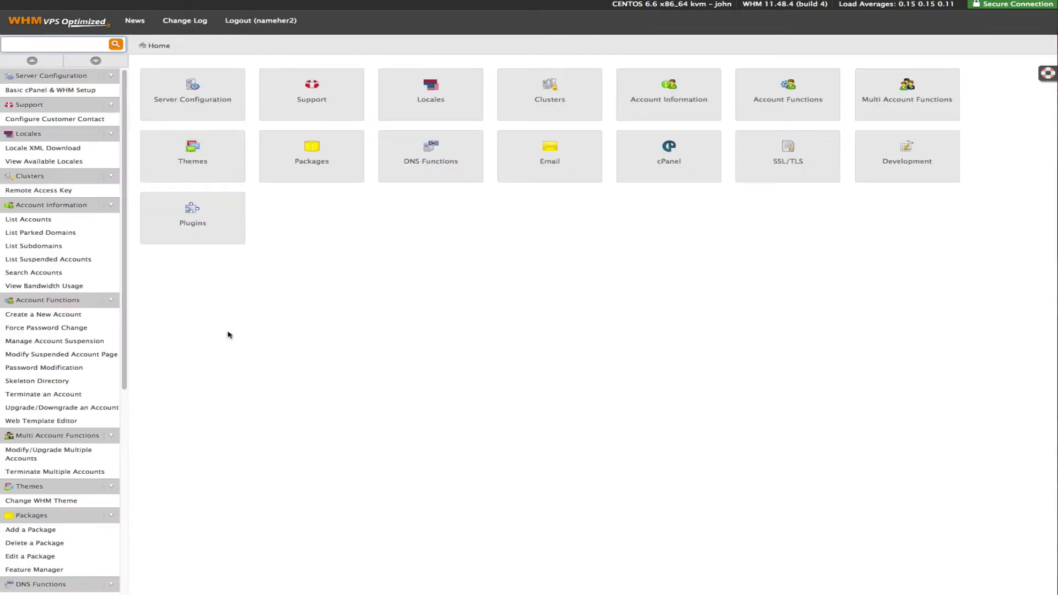
pyautogui.click(33, 219)
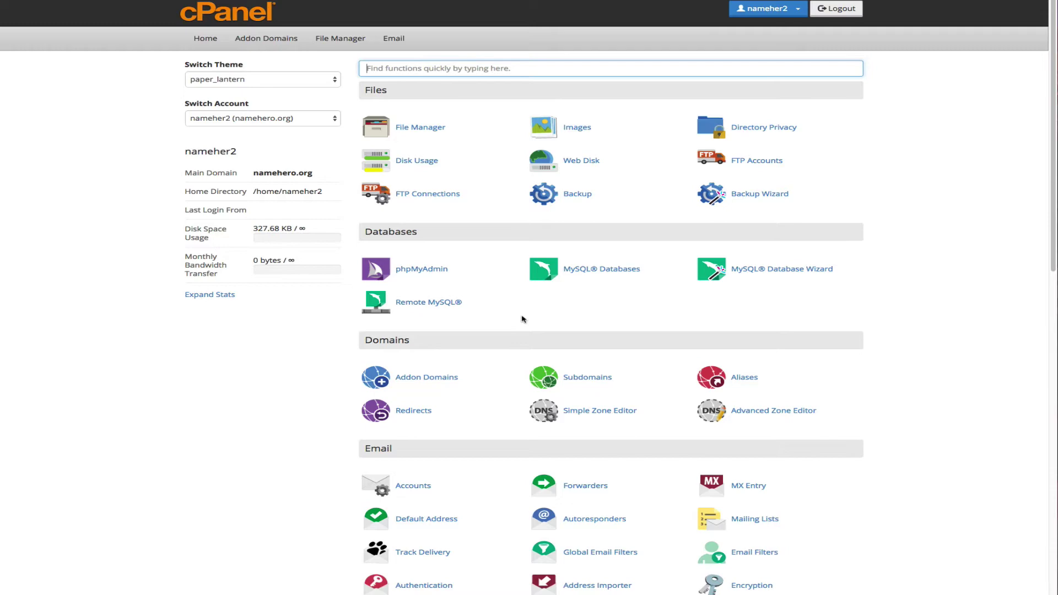
# - Scroll down to Softaculous Apps Installer and choose the Ad Management category
pyautogui.scroll(-8, 522, 319)
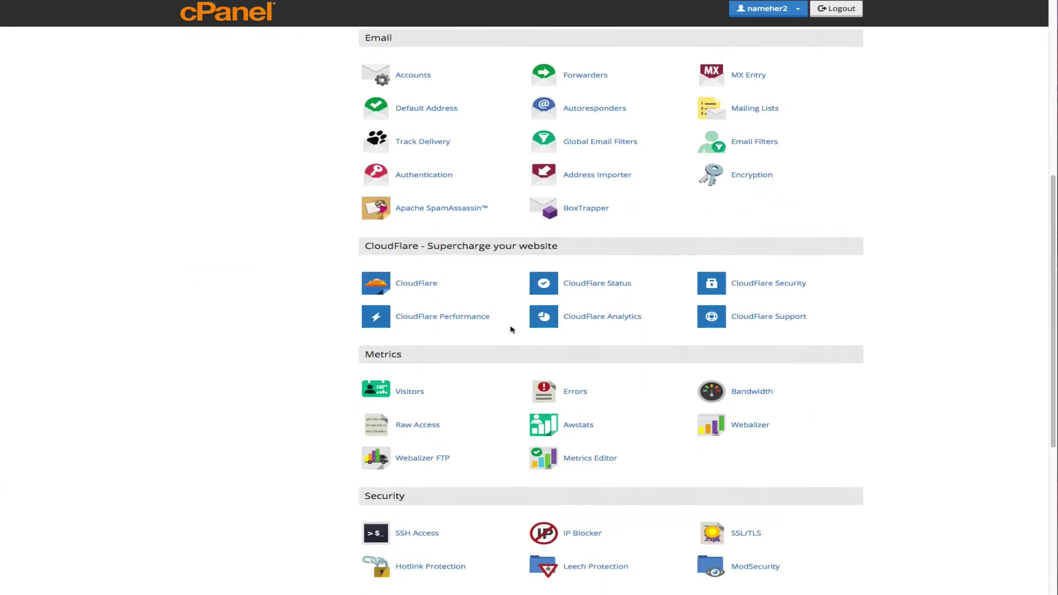
pyautogui.scroll(-6, 510, 329)
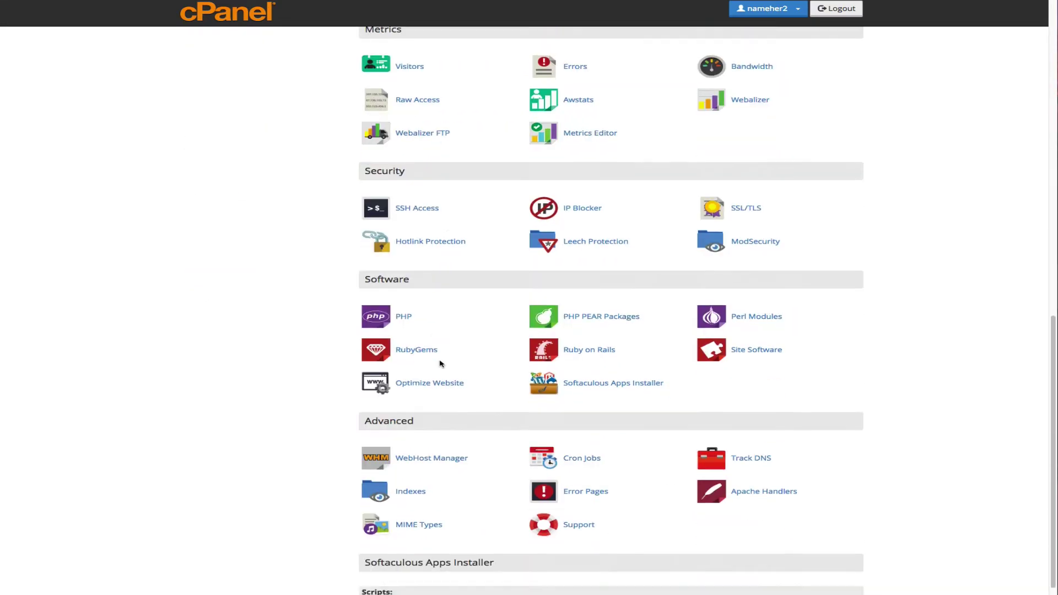
pyautogui.scroll(-2, 441, 364)
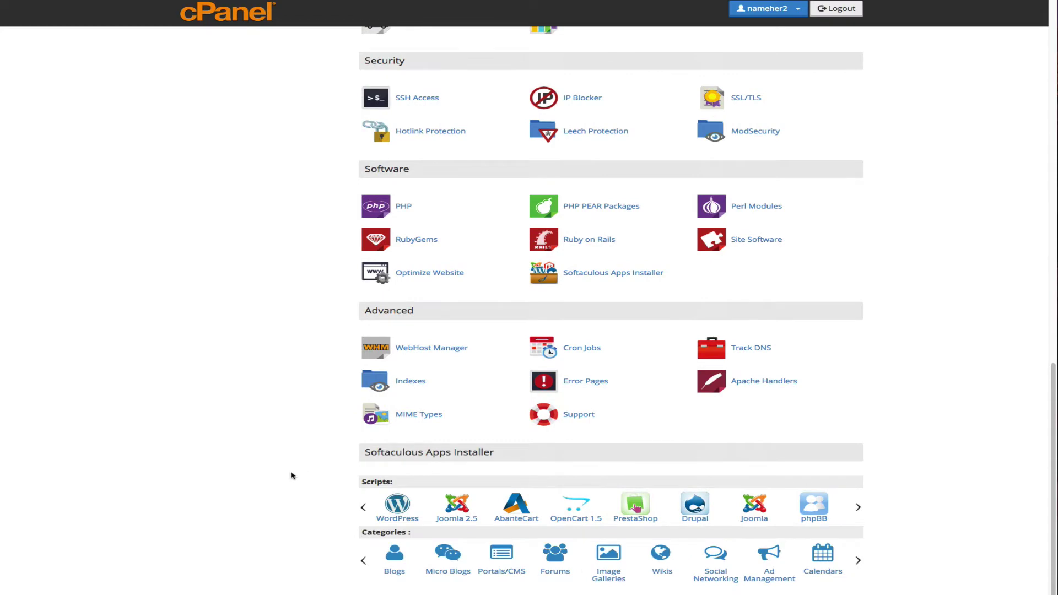
pyautogui.click(759, 586)
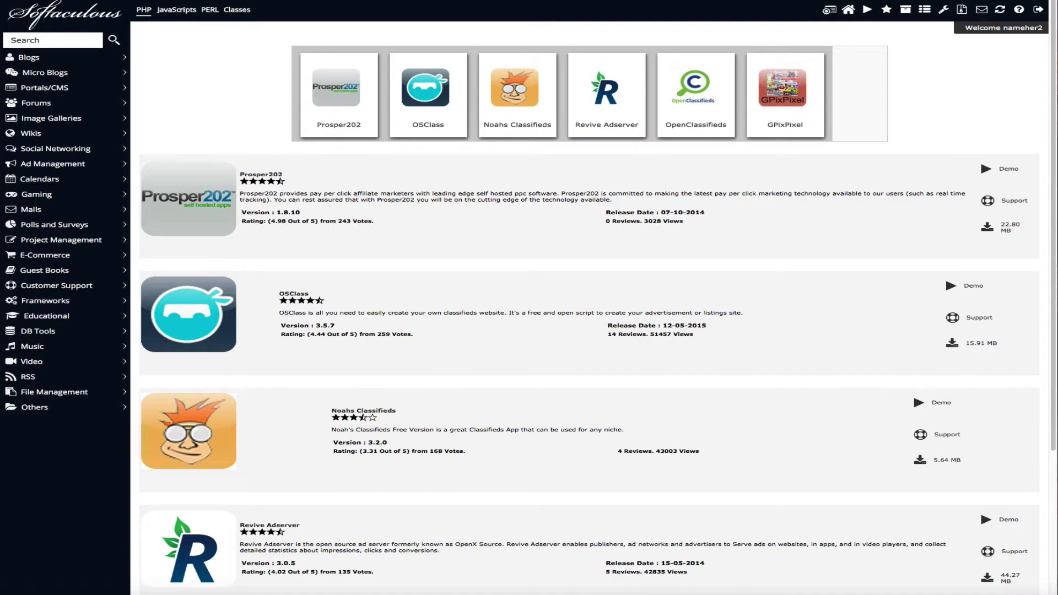
# - View Revive Adserver's page and look over its Features, Screenshots and Demo
pyautogui.scroll(-3, 766, 420)
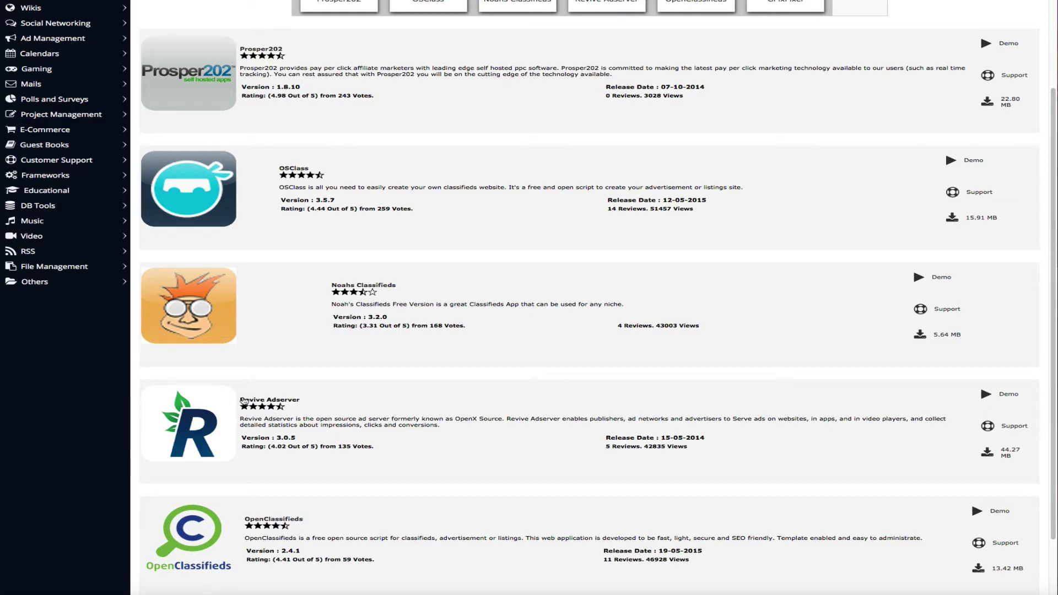
pyautogui.click(243, 400)
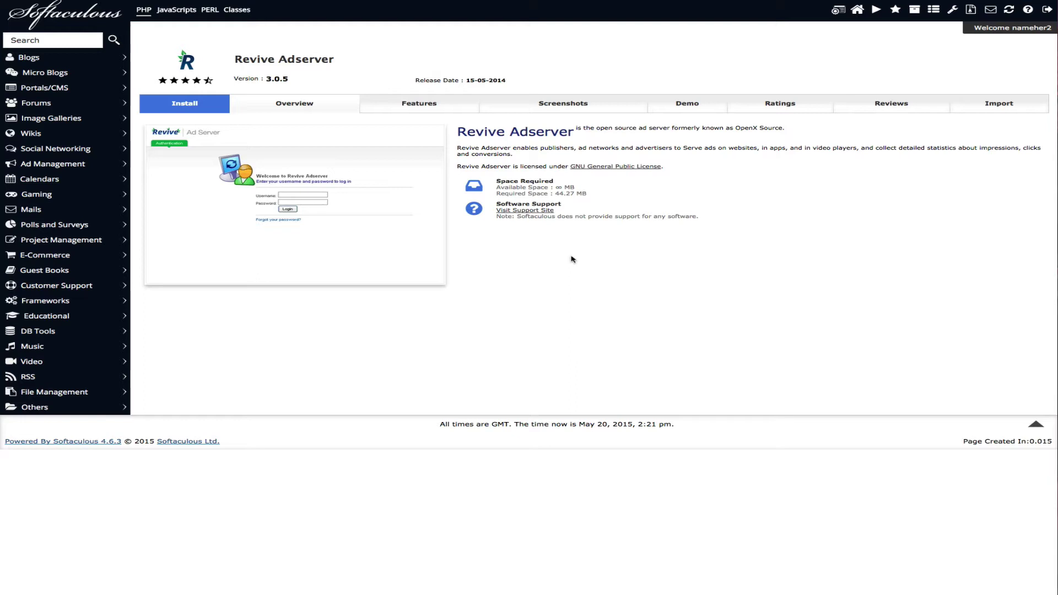
pyautogui.click(397, 101)
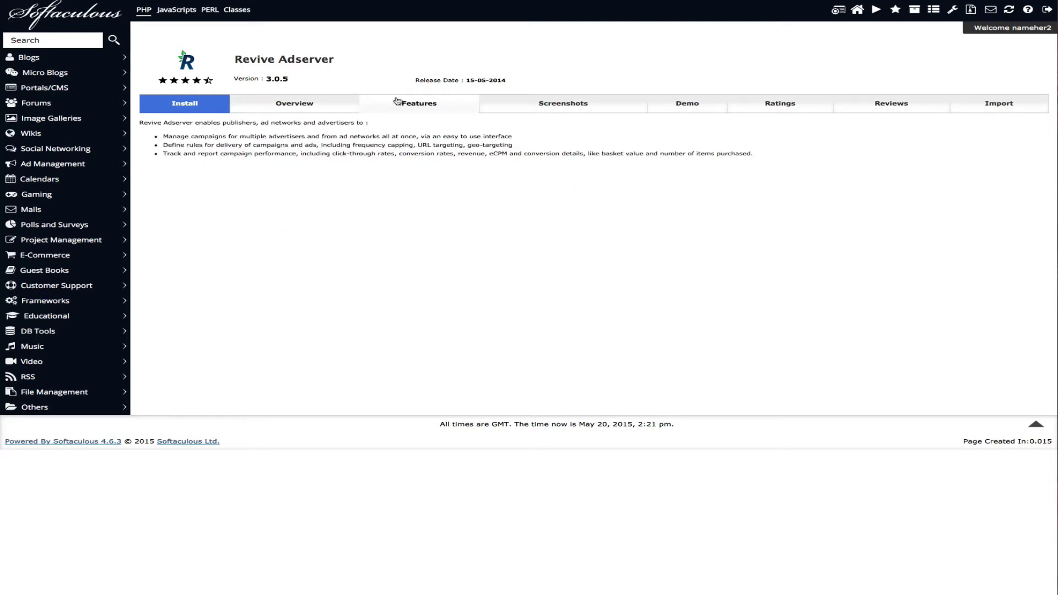
pyautogui.click(501, 104)
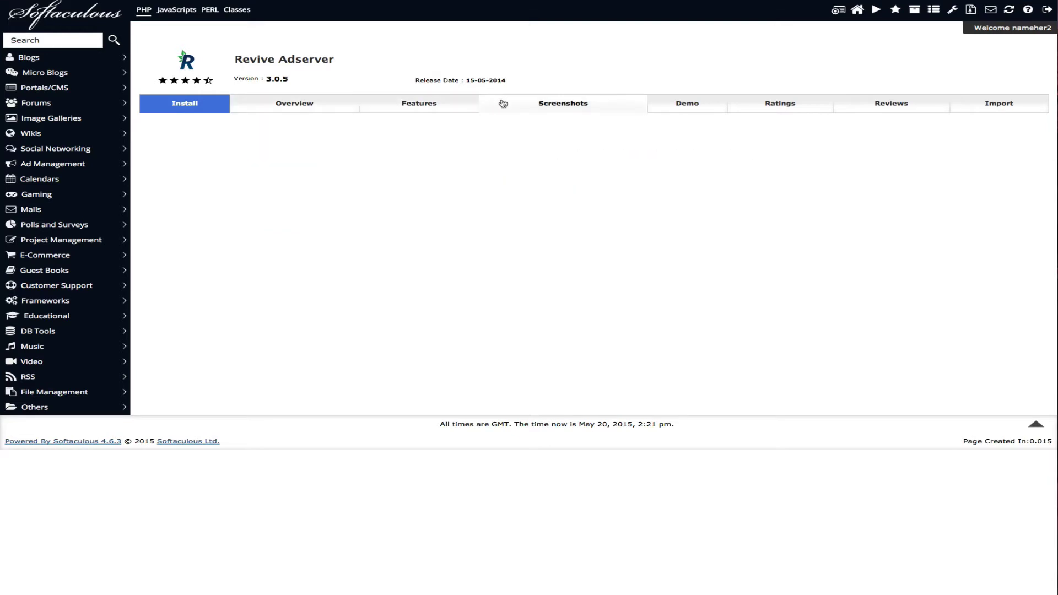
pyautogui.click(691, 106)
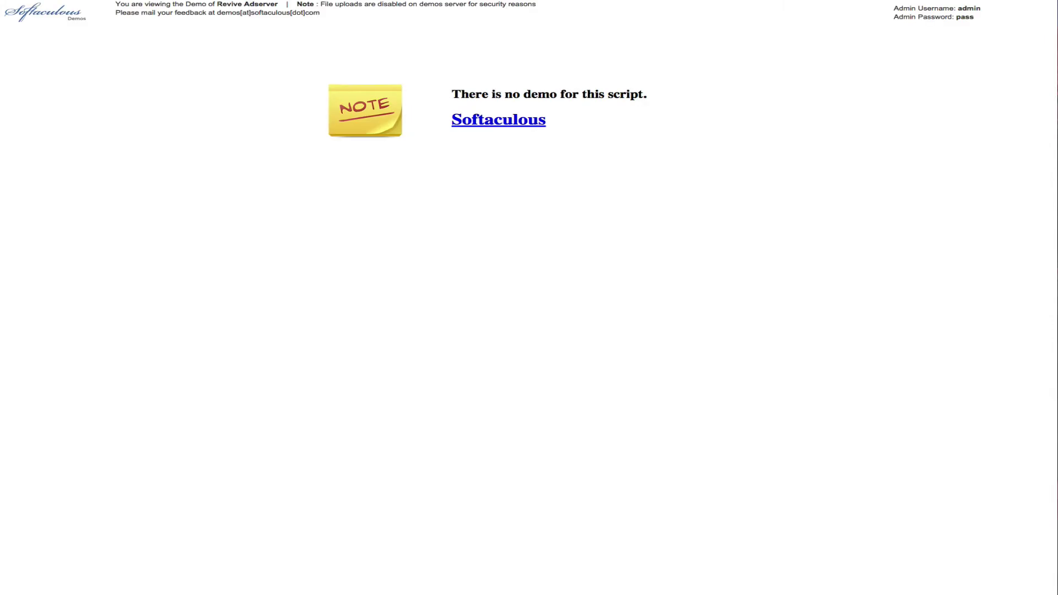
pyautogui.hotkey('ctrl', 'w')
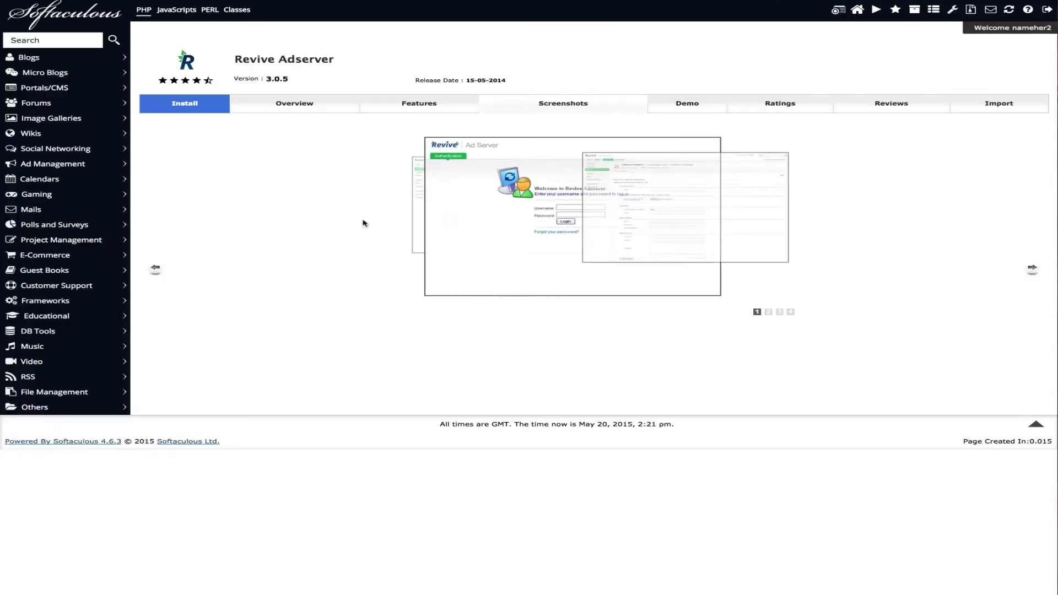
pyautogui.click(209, 110)
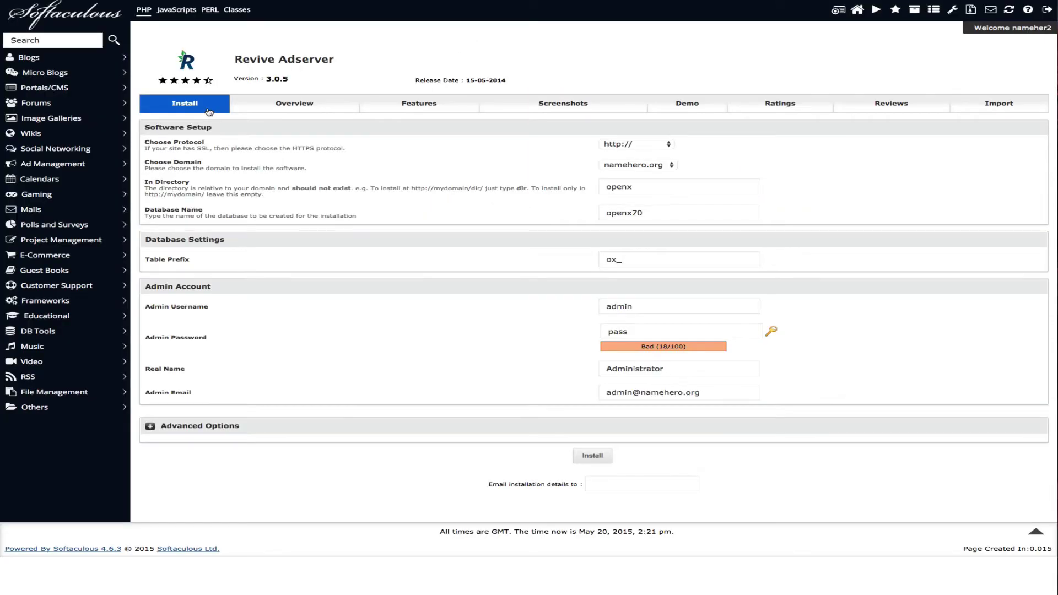
pyautogui.click(638, 144)
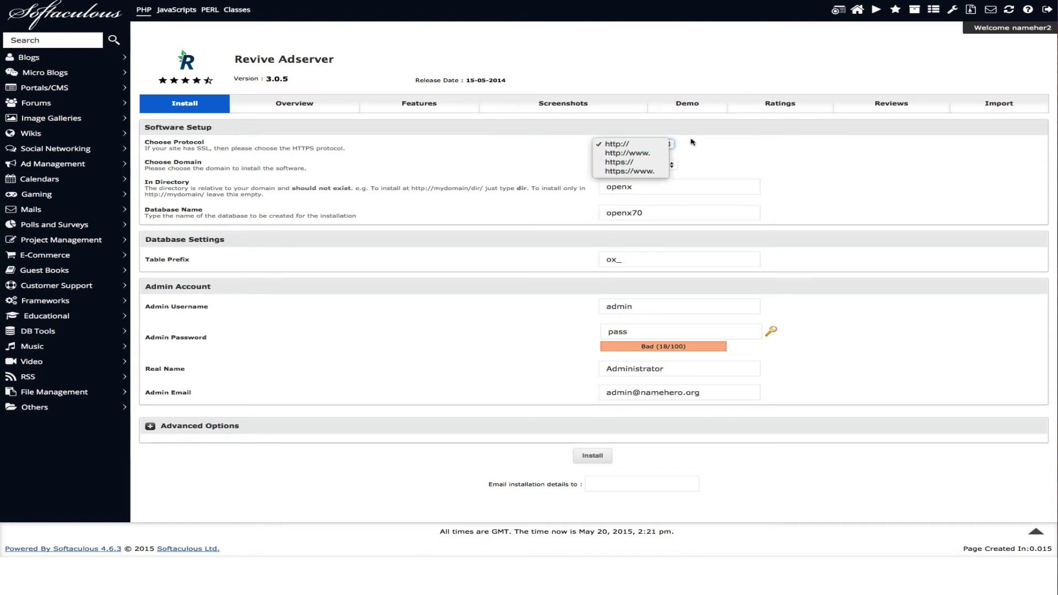
pyautogui.click(732, 155)
pyautogui.click(653, 146)
pyautogui.click(461, 236)
pyautogui.press('Down')
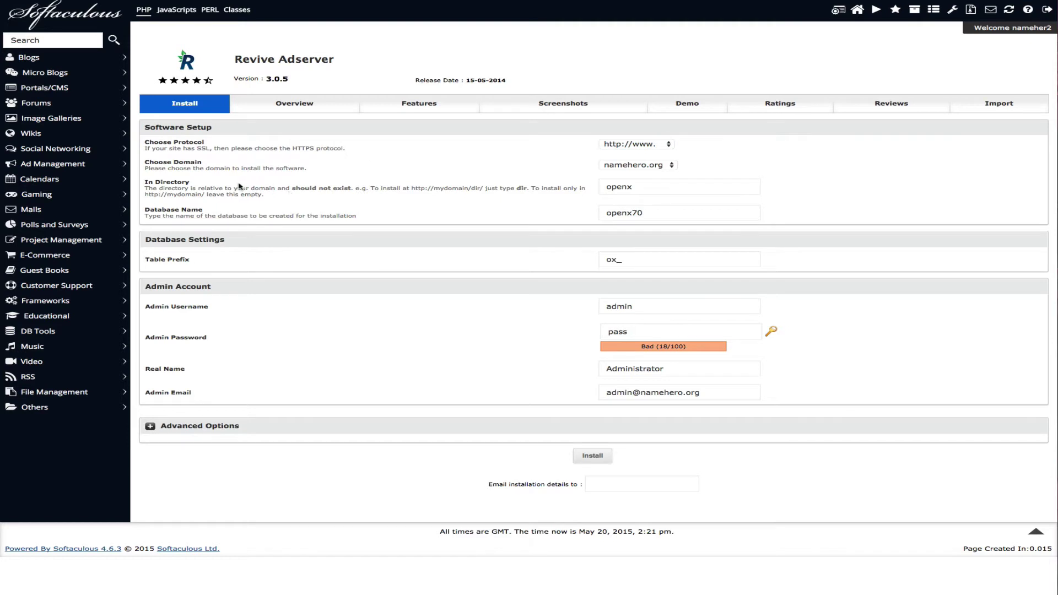
# - Review directory openx, database openx70 and prefix ox_, then generate a strong admin password
pyautogui.click(652, 190)
pyautogui.moveTo(652, 190); pyautogui.dragTo(588, 181)
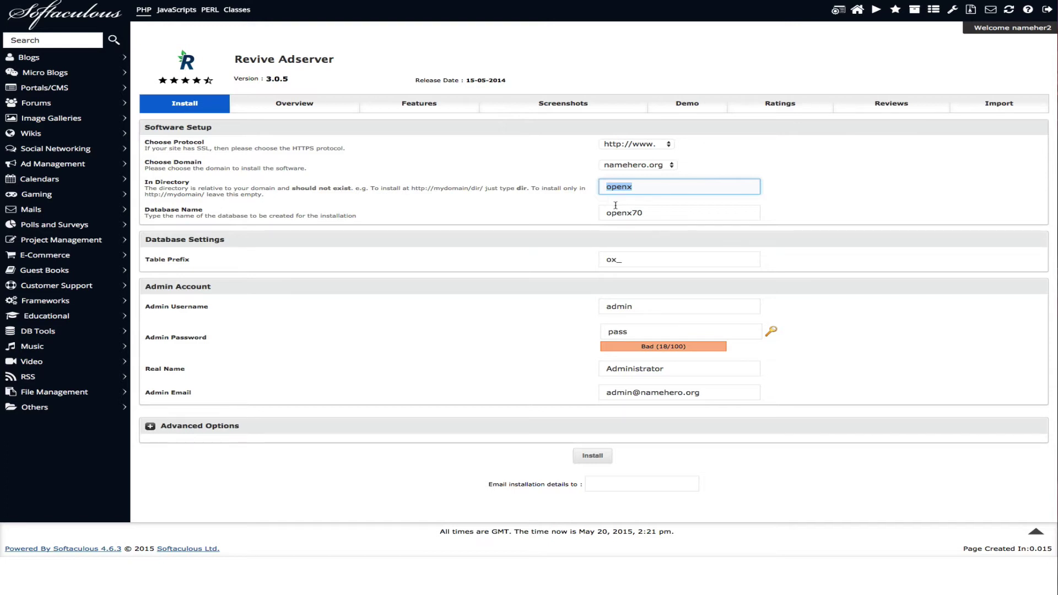
pyautogui.click(611, 212)
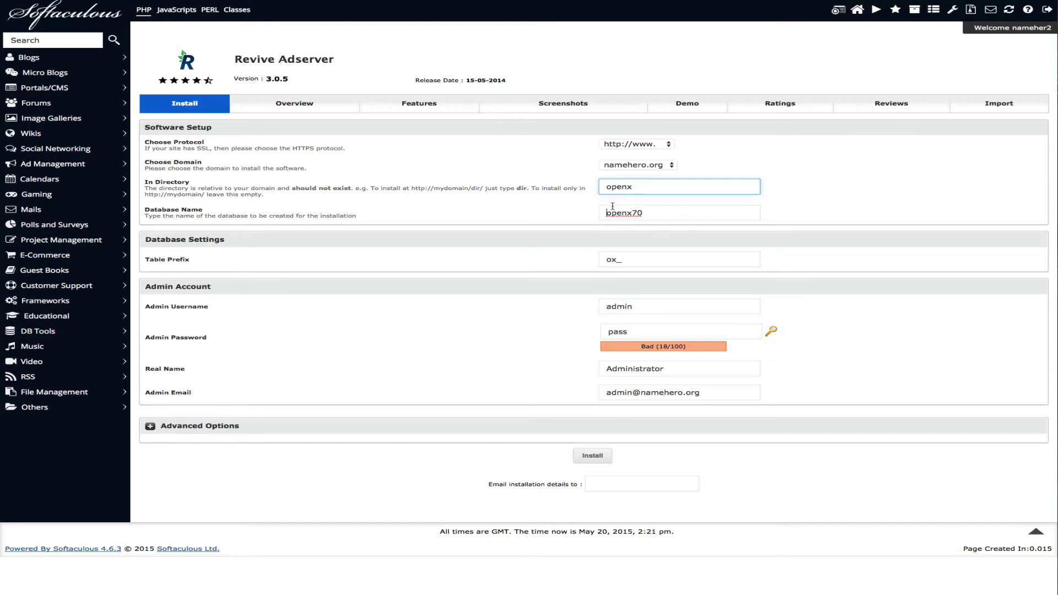
pyautogui.click(643, 262)
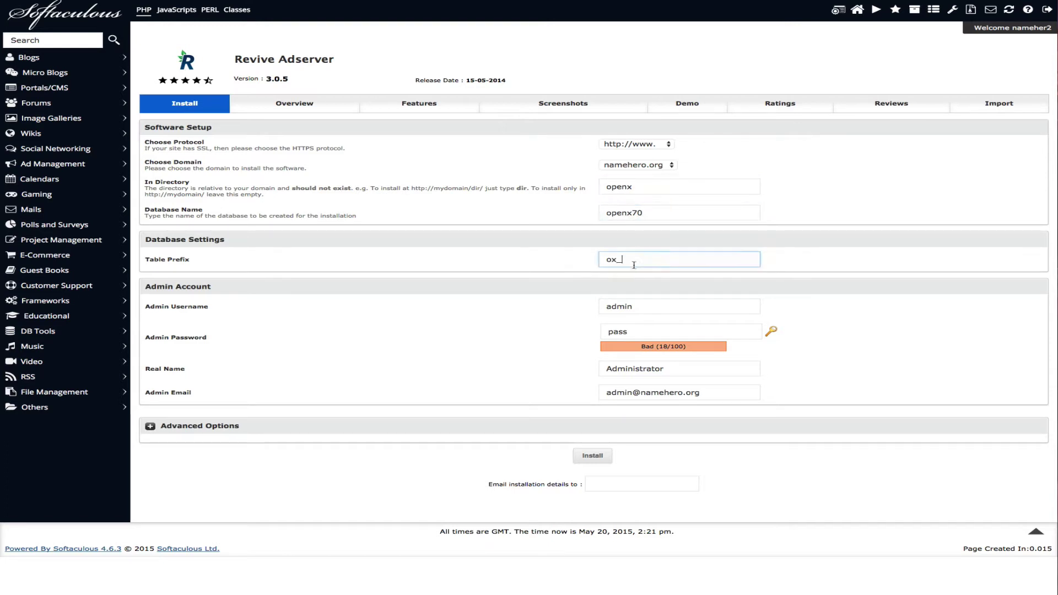
pyautogui.click(688, 301)
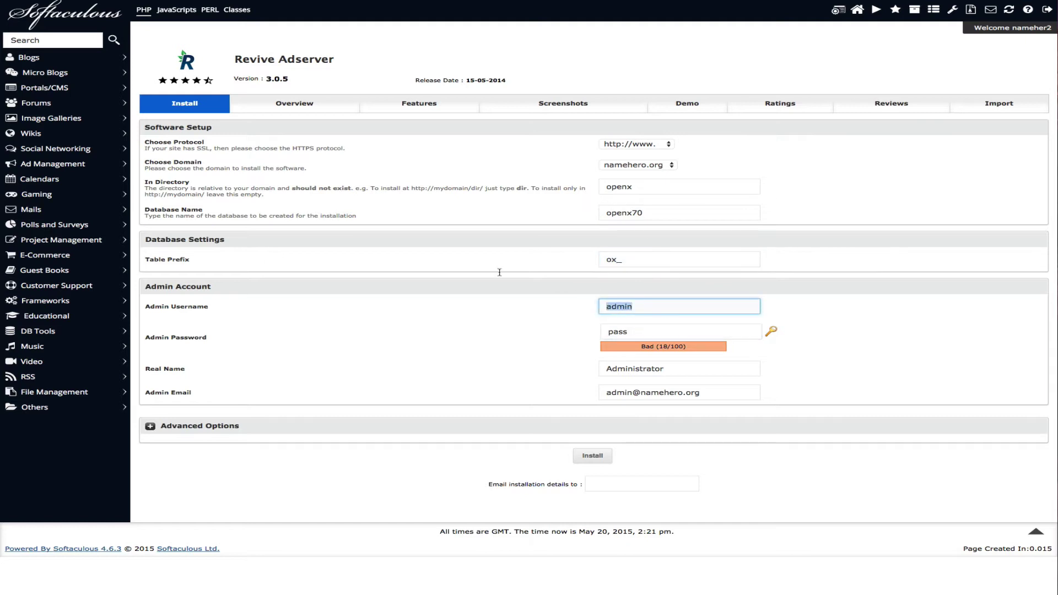
pyautogui.click(772, 332)
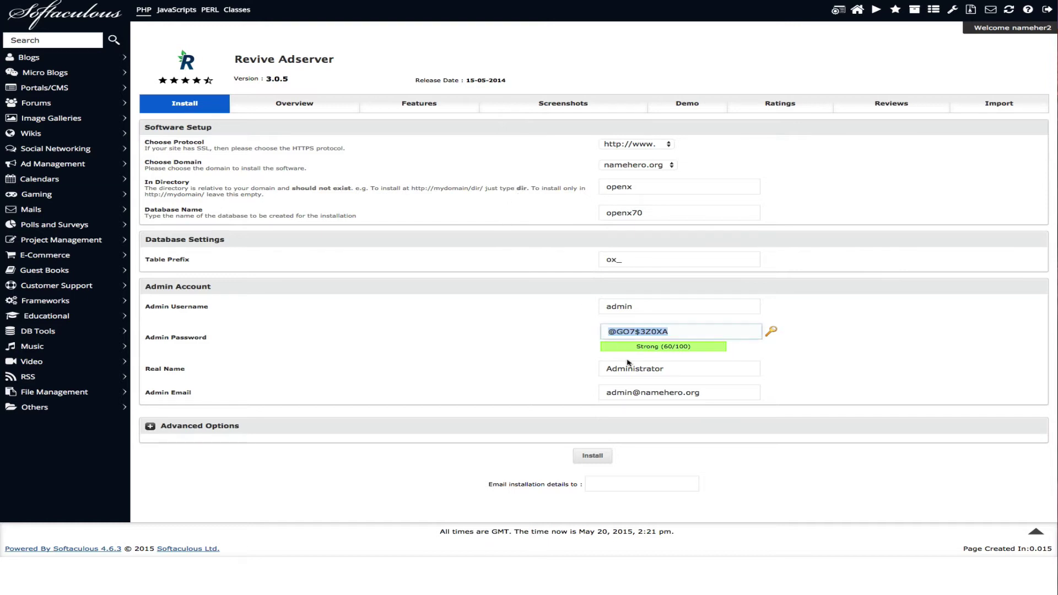
# - Check the admin real name Administrator and expand the Advanced Options
pyautogui.click(722, 377)
pyautogui.doubleClick(696, 369)
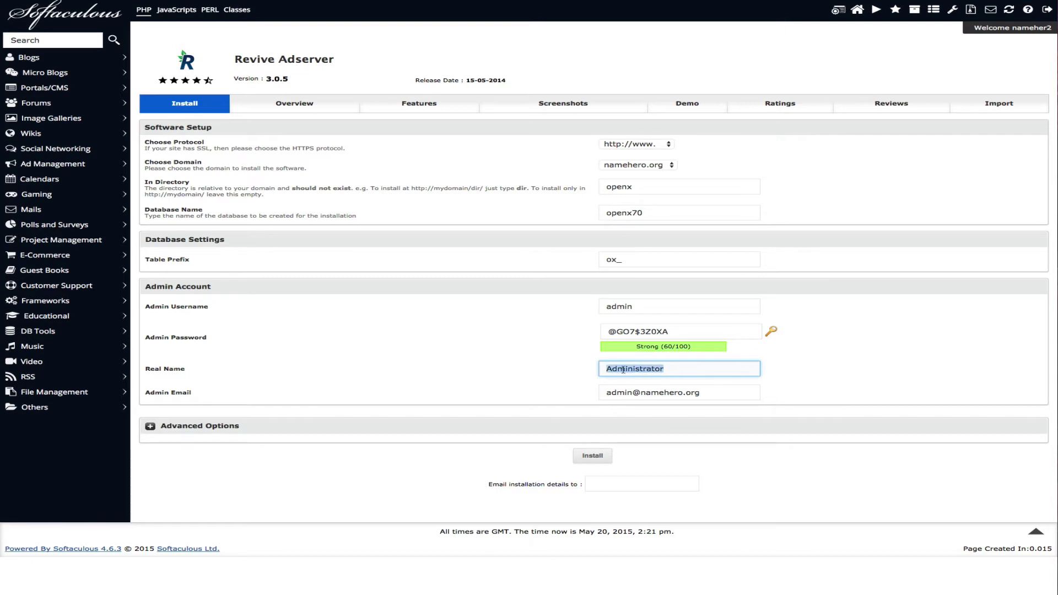
pyautogui.click(493, 418)
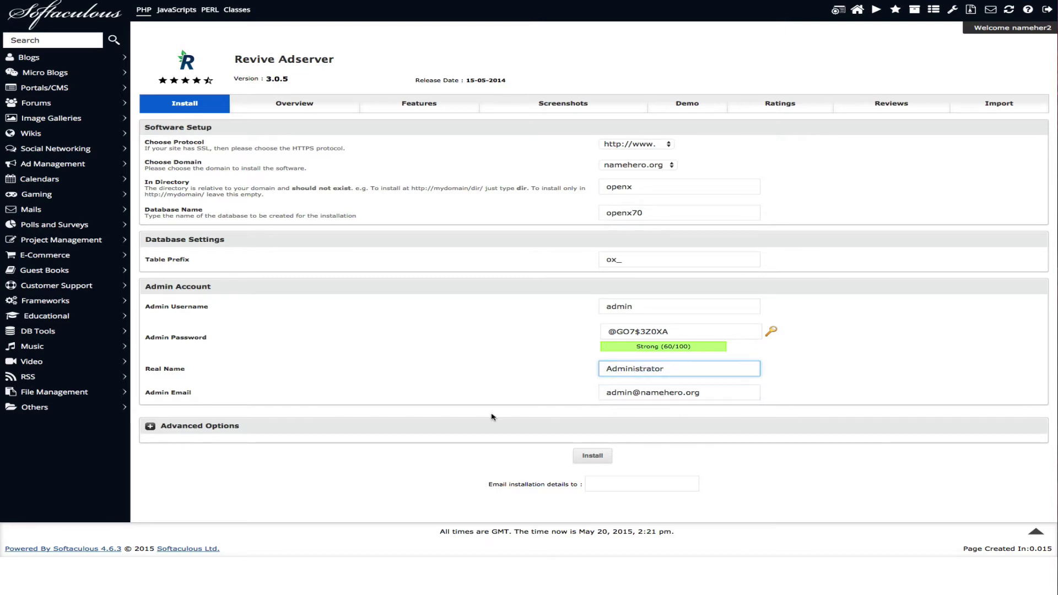
pyautogui.click(162, 424)
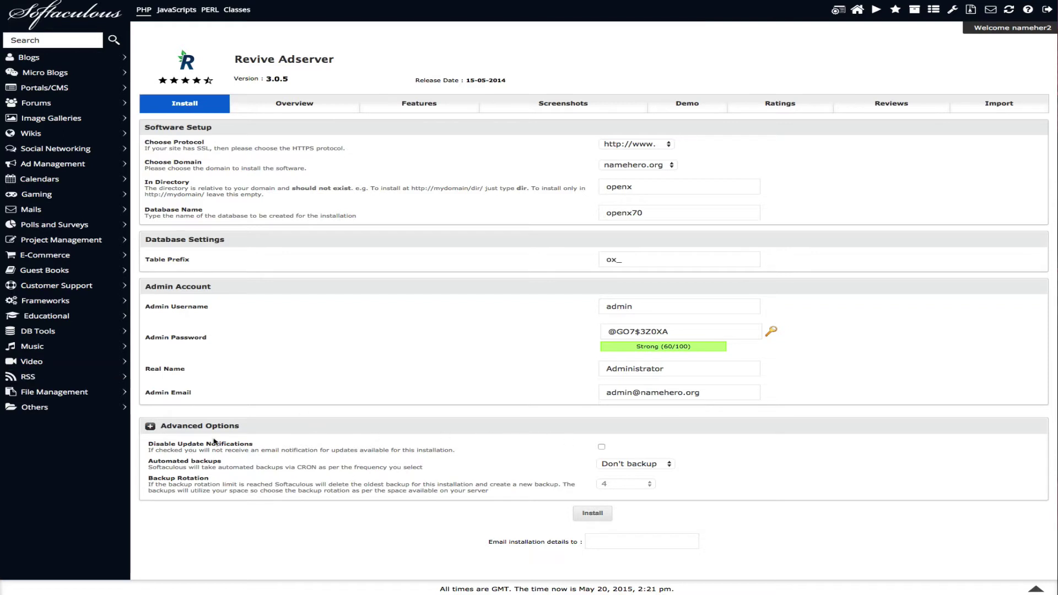
pyautogui.click(634, 464)
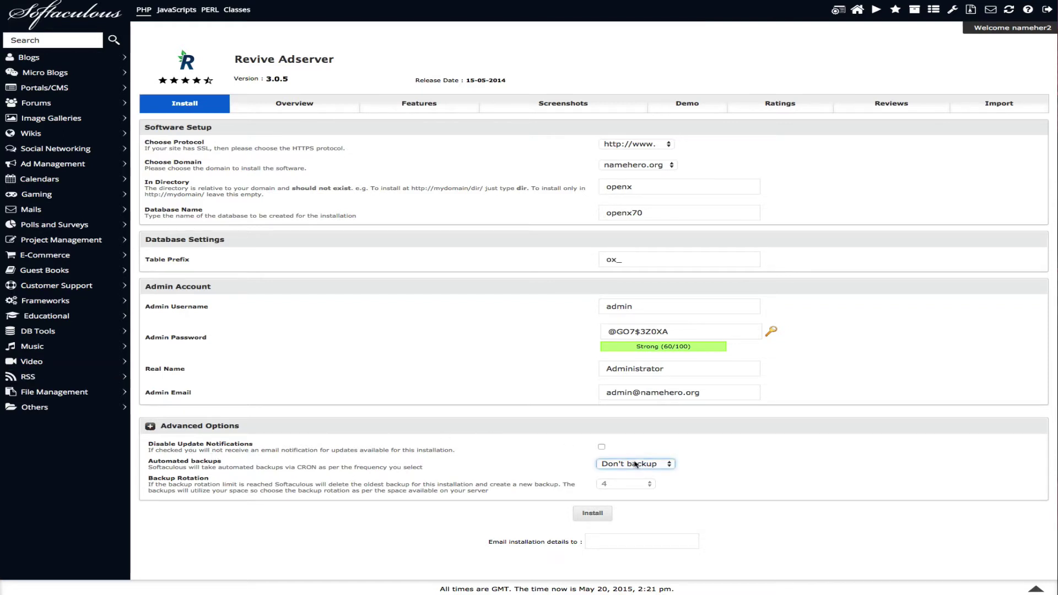
pyautogui.click(635, 464)
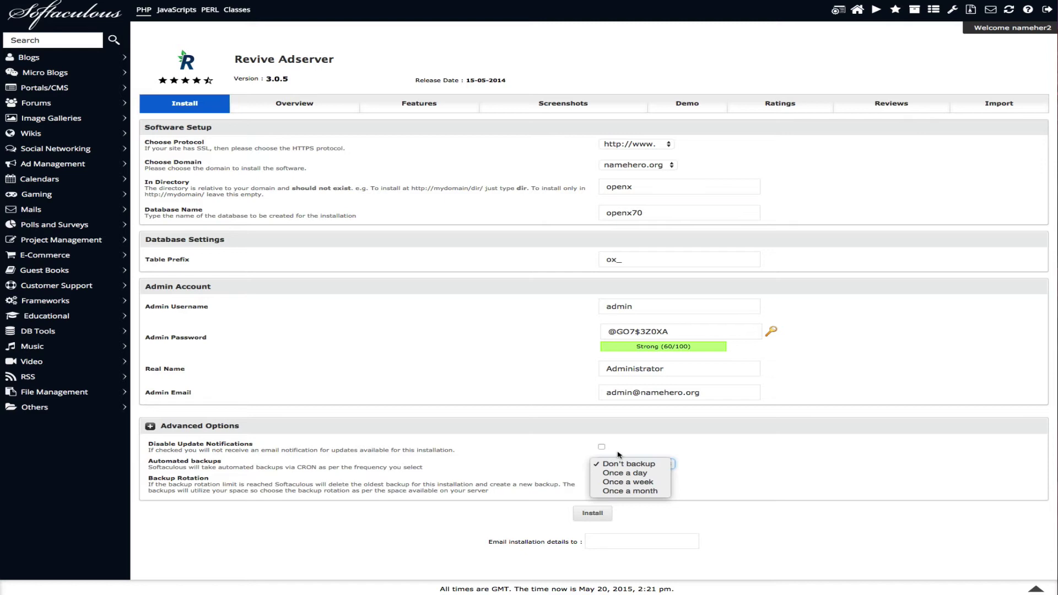
pyautogui.click(617, 455)
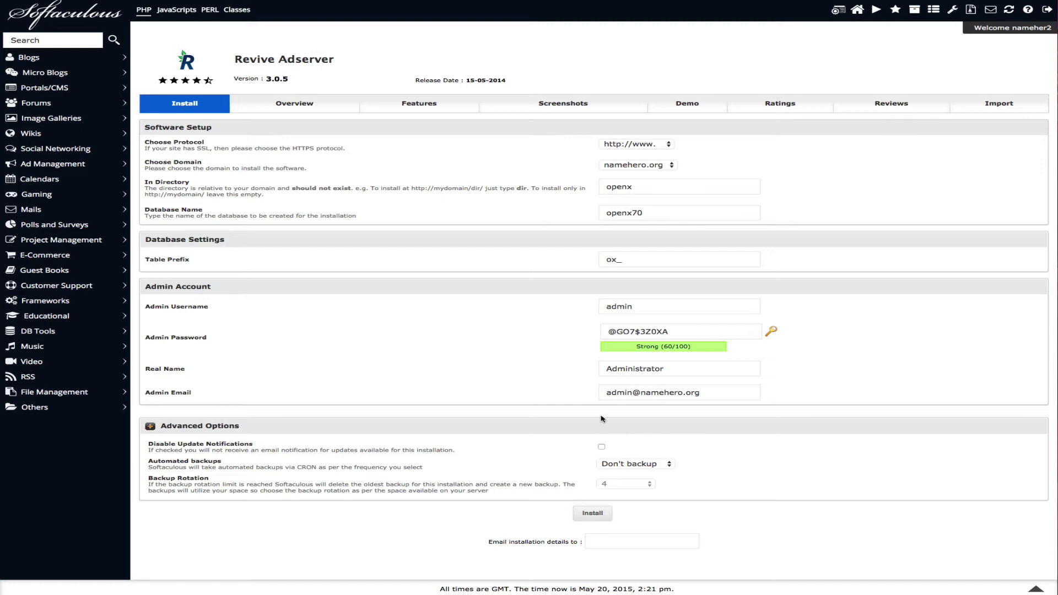
# - Install Revive Adserver and go to its Ad Server admin login page
pyautogui.click(590, 515)
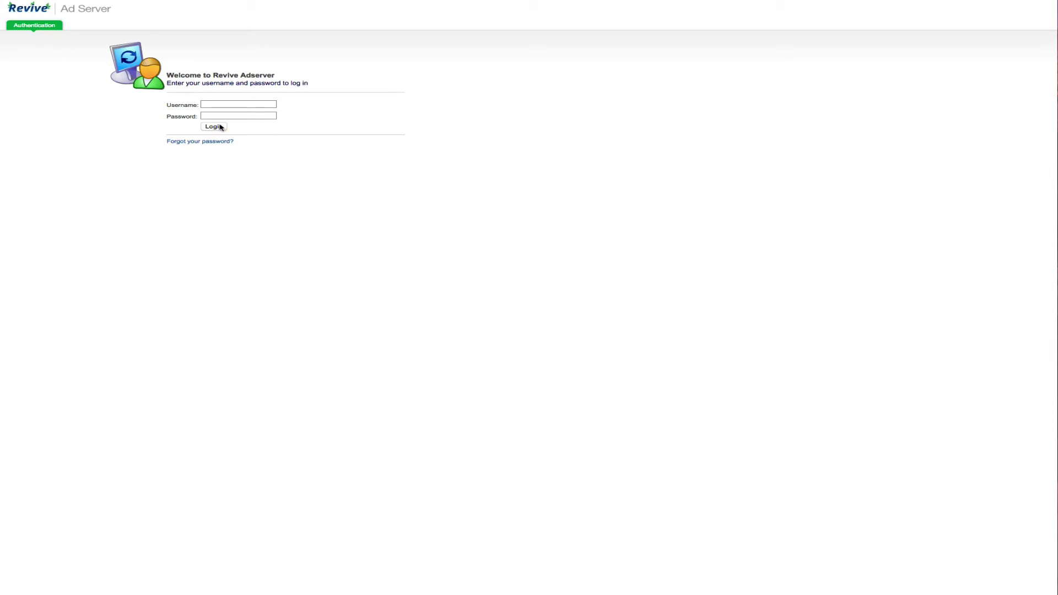
# - Sign in as admin with the administrator password to reach the Home dashboard
pyautogui.click(237, 104)
pyautogui.write('admin')
pyautogui.press('Tab')
pyautogui.write('**********')
pyautogui.click(207, 126)
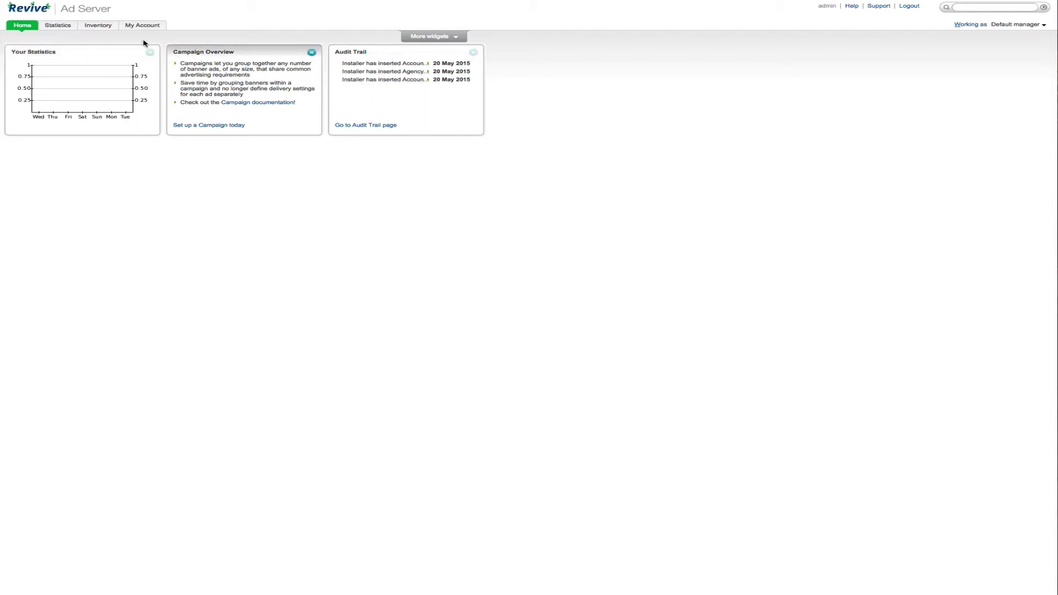
# - Go to Inventory > Advertisers and bring up the Add new advertiser form
pyautogui.click(62, 27)
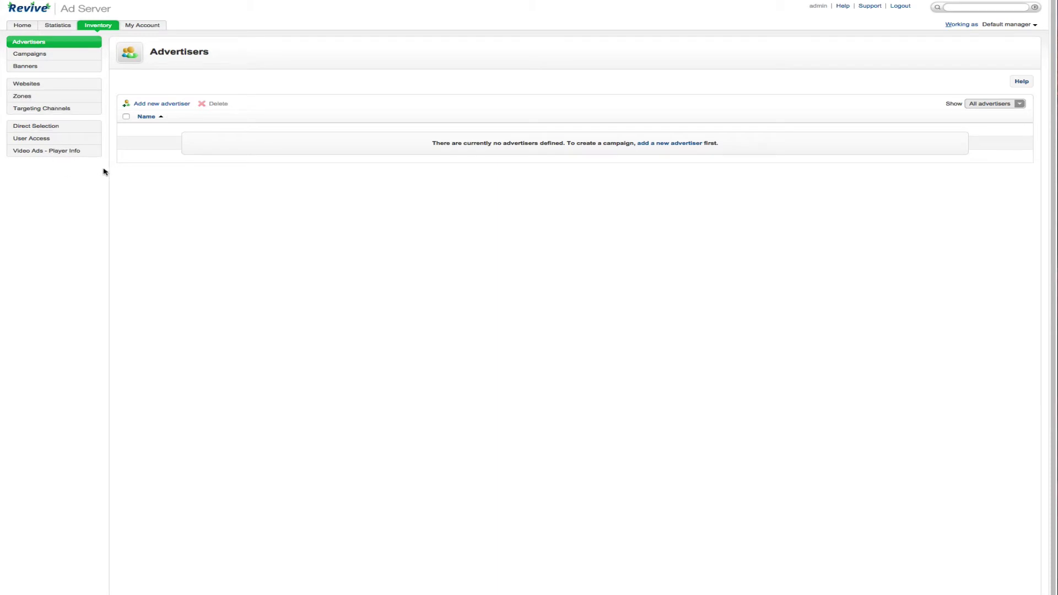
pyautogui.click(162, 110)
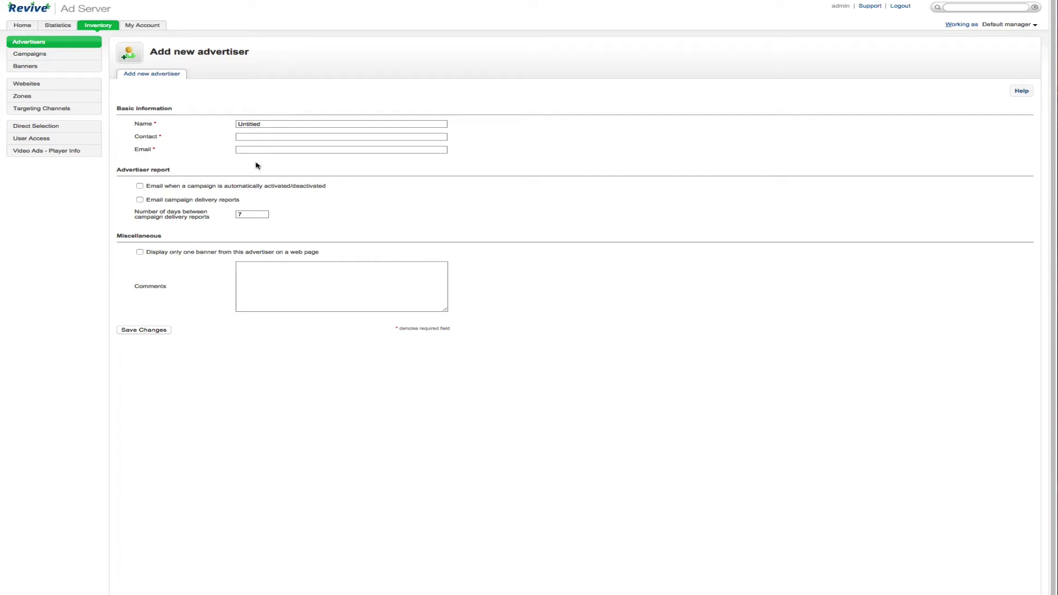
pyautogui.click(52, 56)
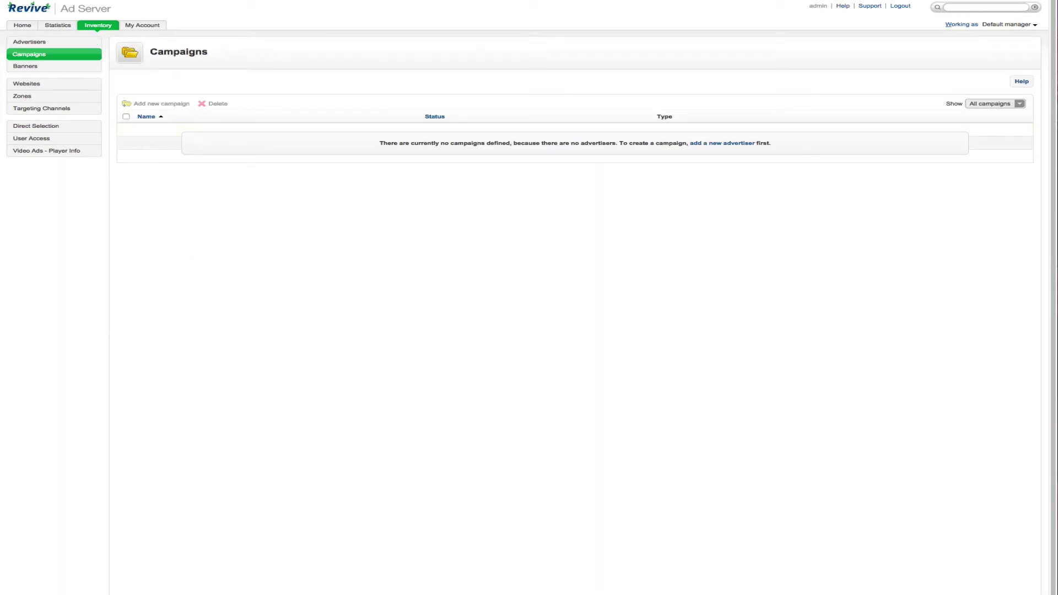
pyautogui.click(30, 43)
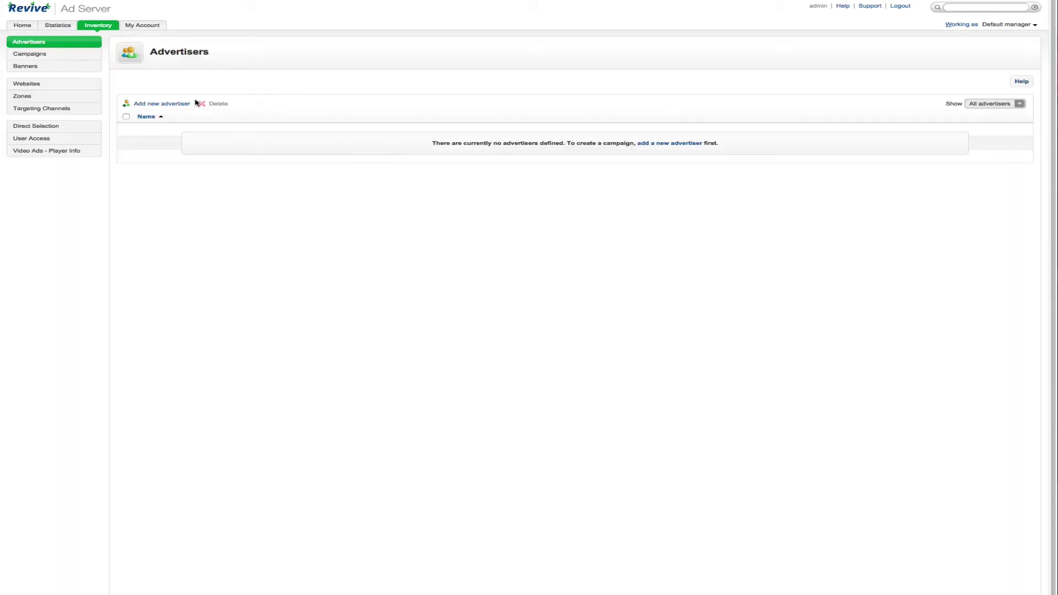
pyautogui.click(163, 104)
# - Name the advertiser Google Adsense and put the contact e-mail address in the Email field
pyautogui.hotkey('ctrl', 'a')
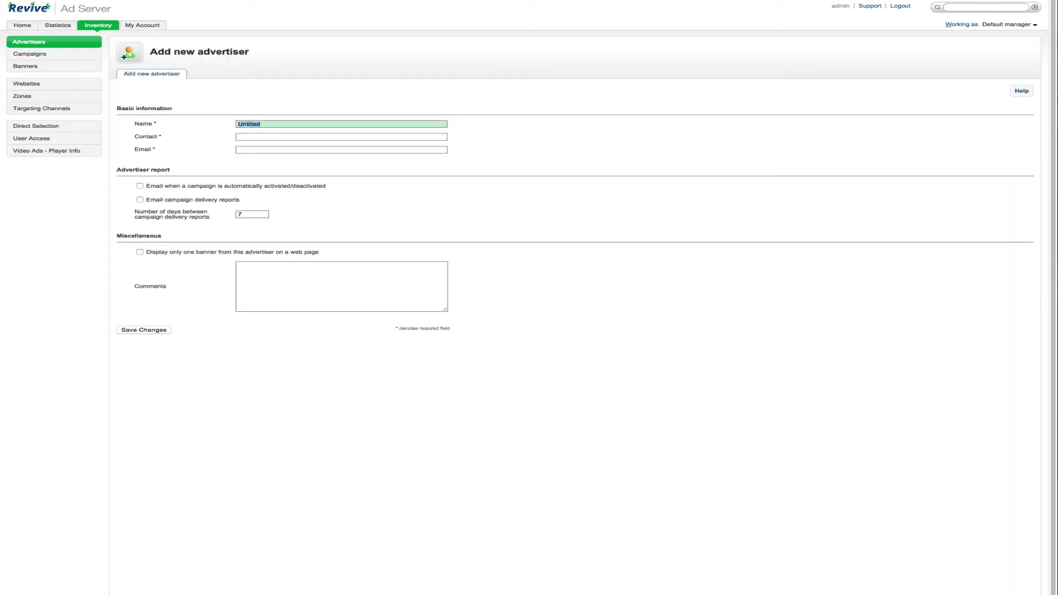
pyautogui.write('Google Adsense')
pyautogui.press('Tab')
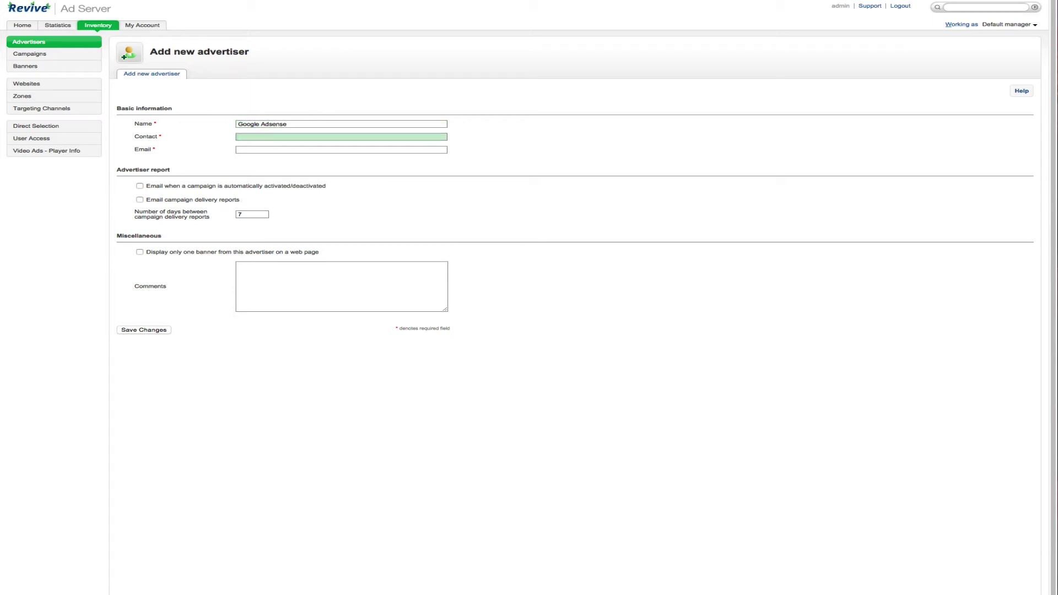
pyautogui.press('Tab')
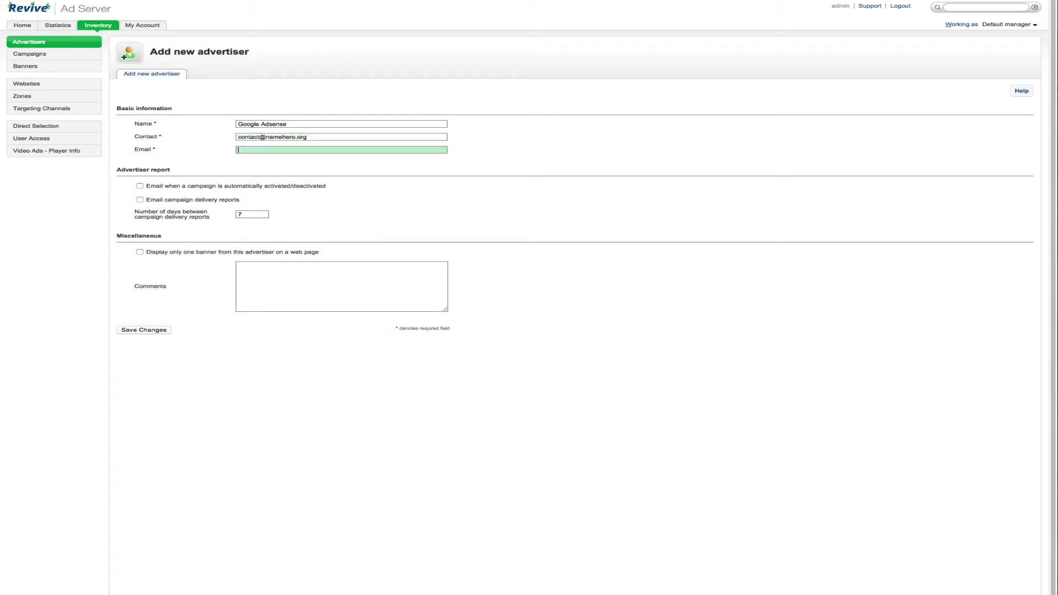
pyautogui.moveTo(315, 137); pyautogui.dragTo(90, 125)
pyautogui.hotkey('ctrl', 'c')
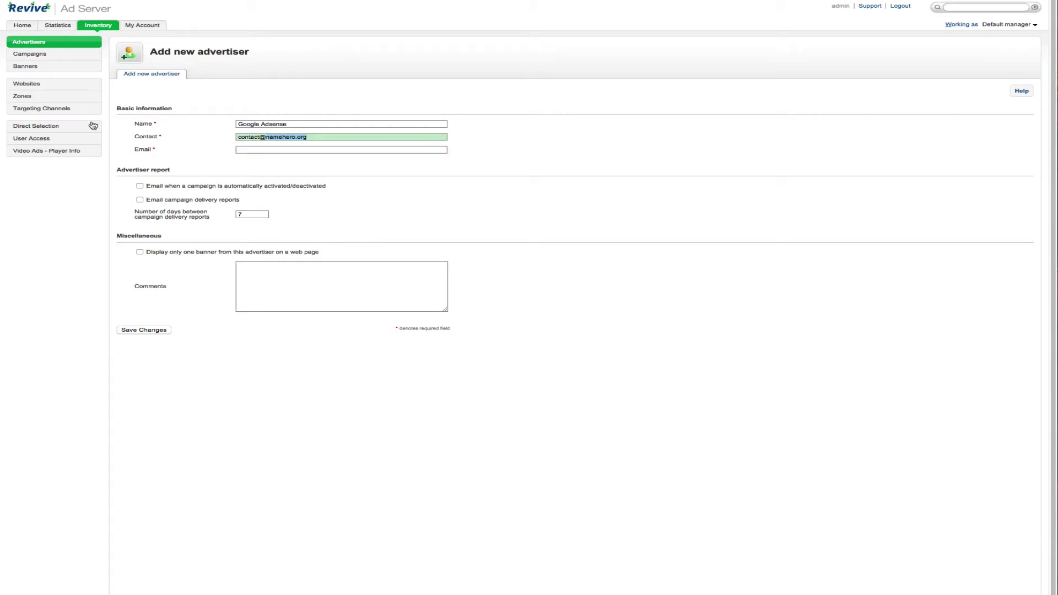
pyautogui.click(278, 149)
pyautogui.hotkey('ctrl', 'v')
# - Set the contact to Google and save the Google Adsense advertiser
pyautogui.hotkey('shift', 'Tab')
pyautogui.write('Google')
pyautogui.click(308, 209)
pyautogui.click(126, 329)
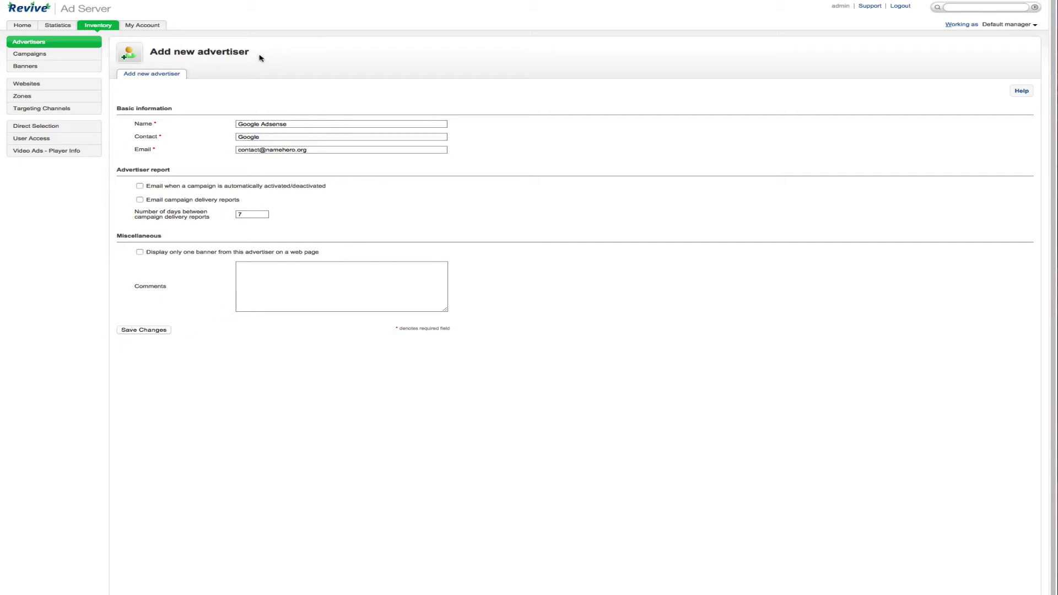
pyautogui.click(66, 57)
# - Add a new campaign keeping the default name and make it a Remnant campaign
pyautogui.click(161, 103)
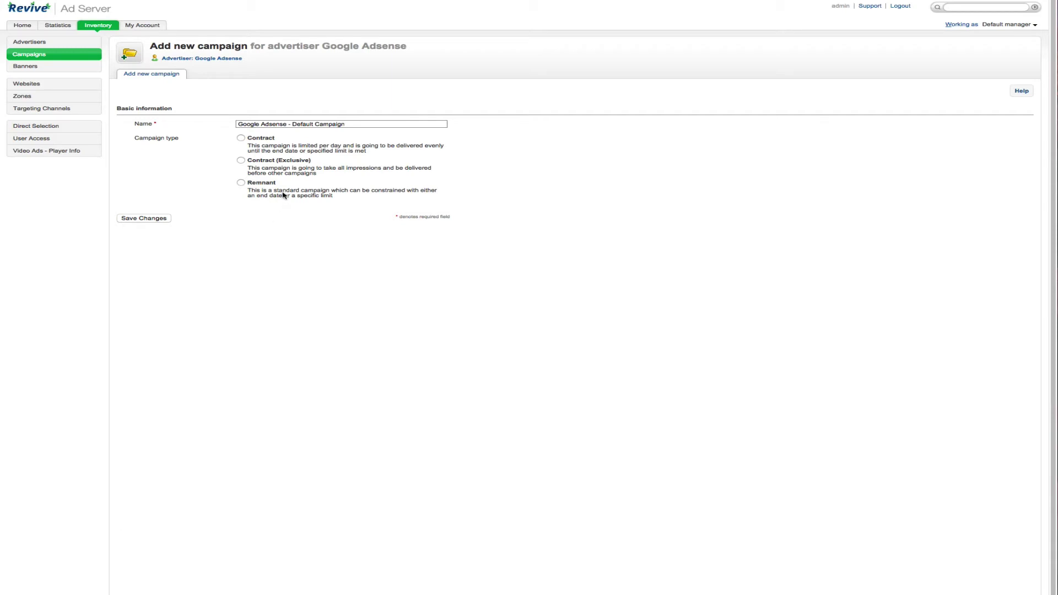
pyautogui.click(323, 196)
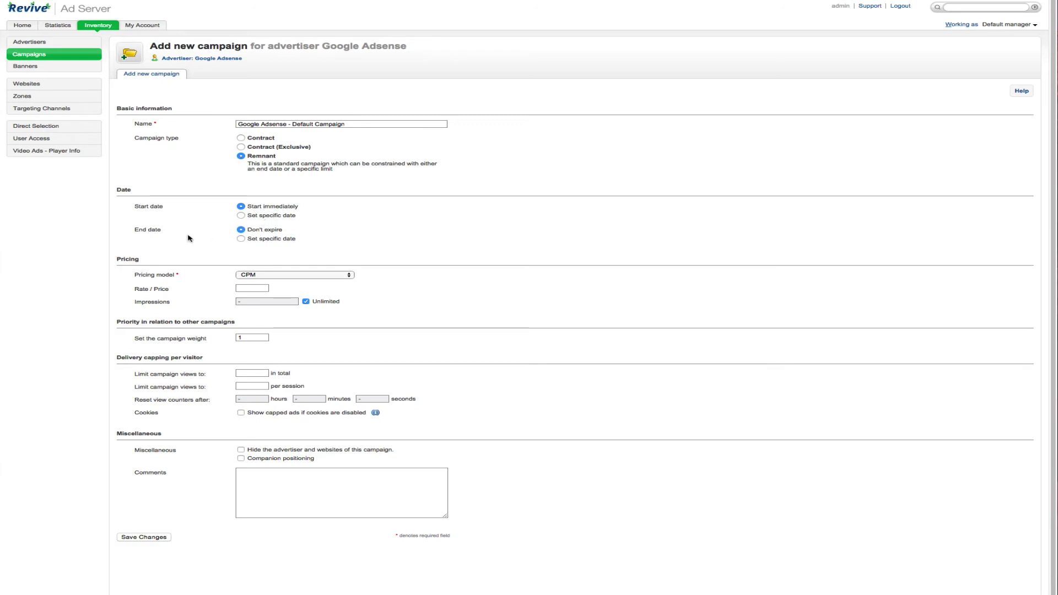
# - Keep CPM pricing and set the campaign's Rate / Price to 1
pyautogui.click(284, 276)
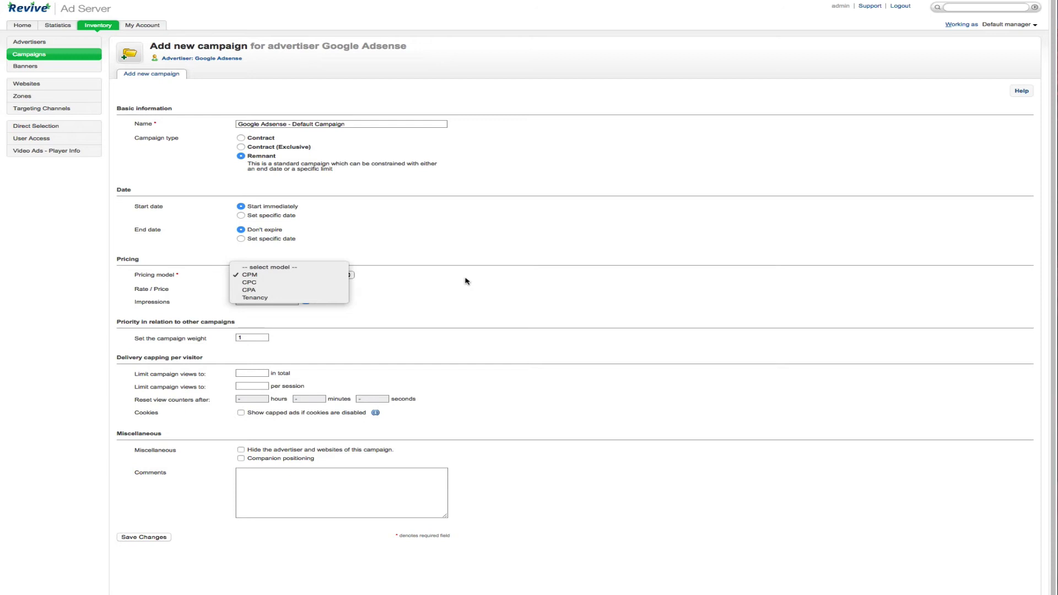
pyautogui.click(464, 281)
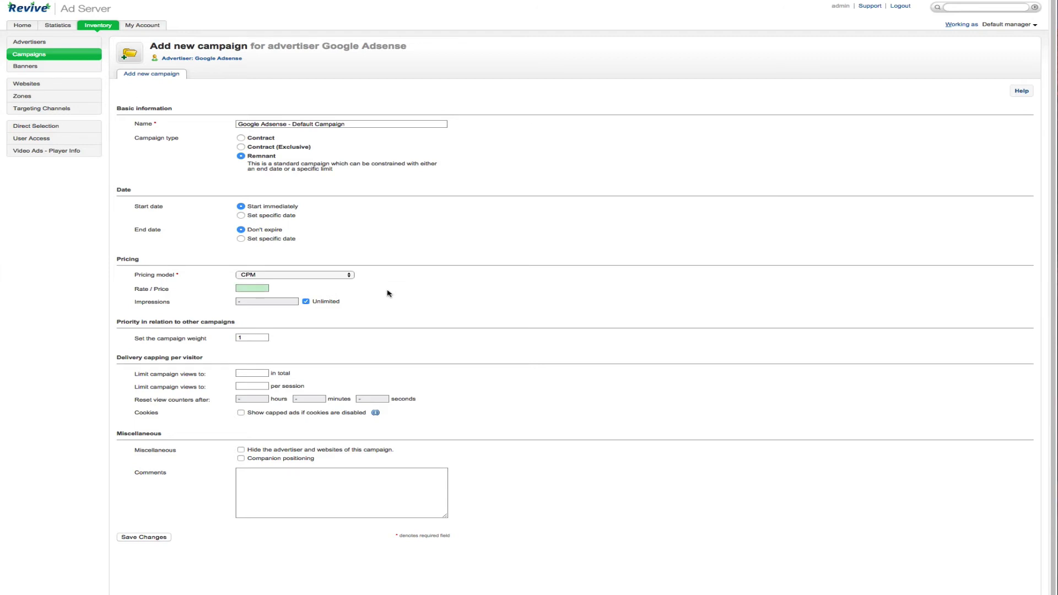
pyautogui.click(254, 290)
pyautogui.write('1')
pyautogui.click(326, 384)
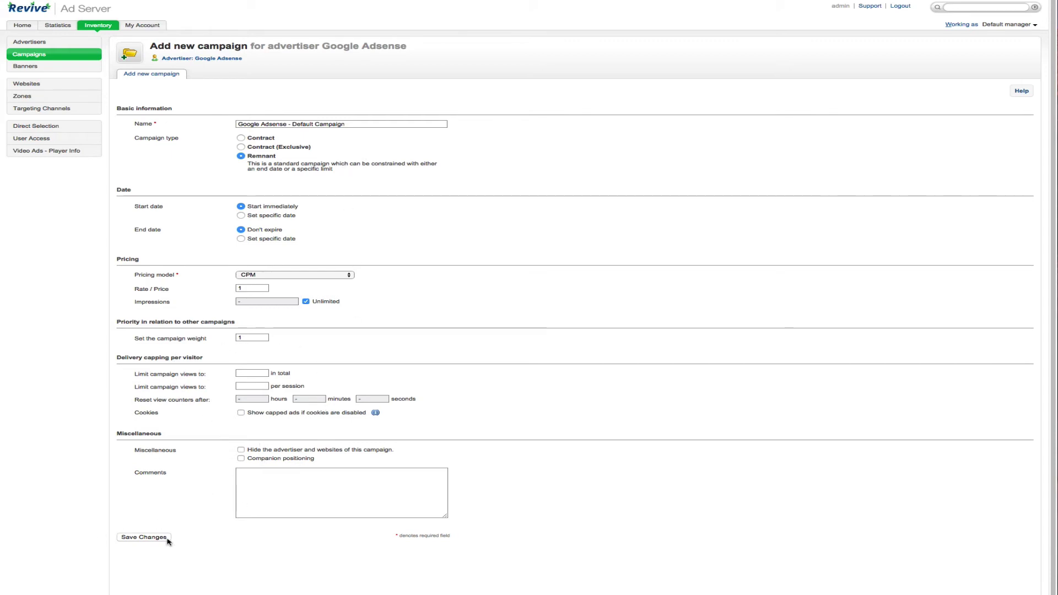
# - Save the Google Adsense - Default Campaign, start a new banner for it, and view the banner types
pyautogui.click(144, 537)
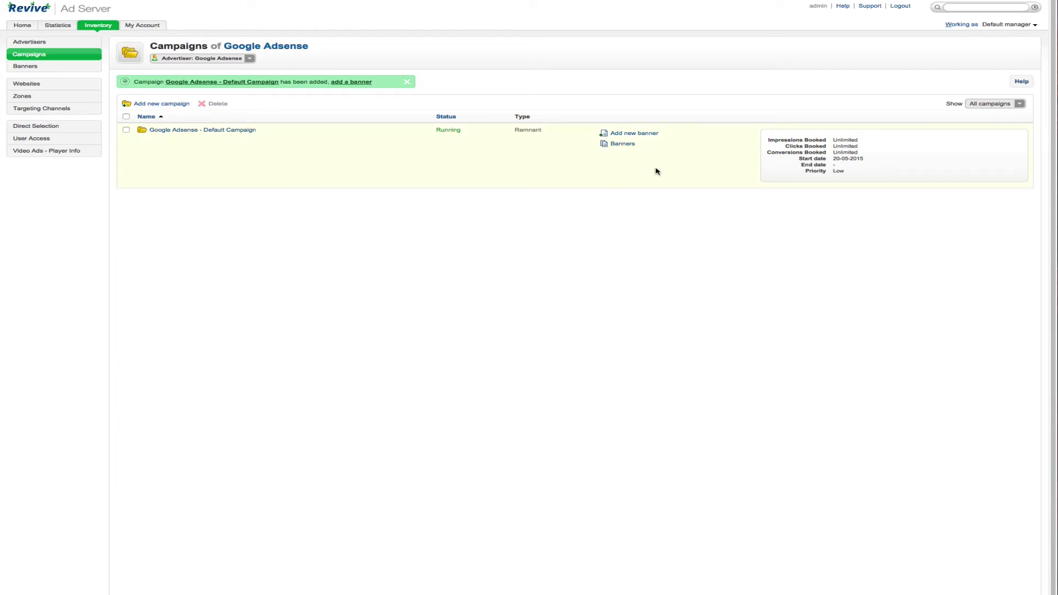
pyautogui.click(653, 134)
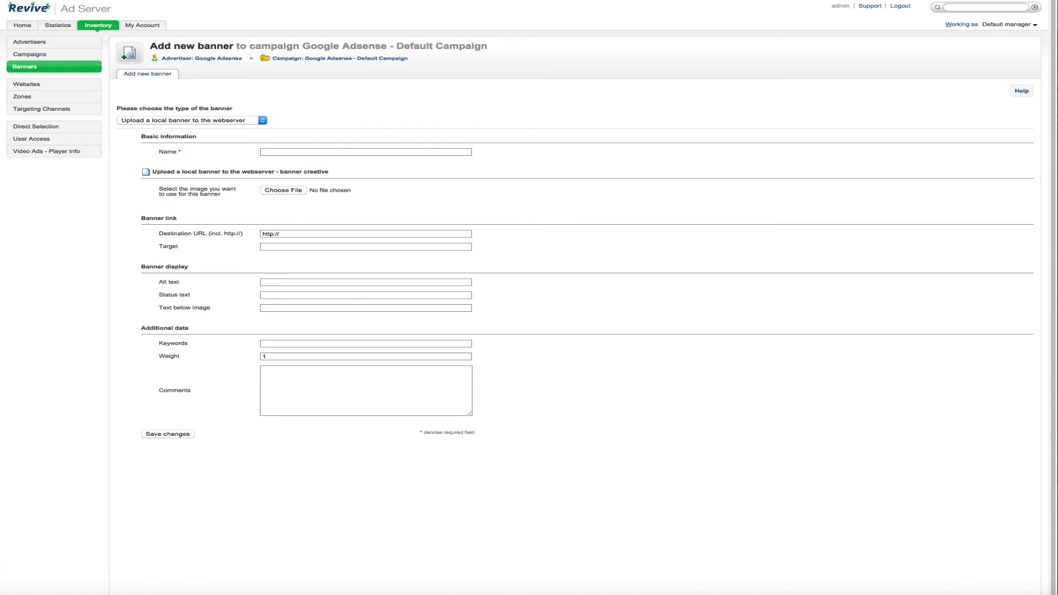
pyautogui.click(179, 119)
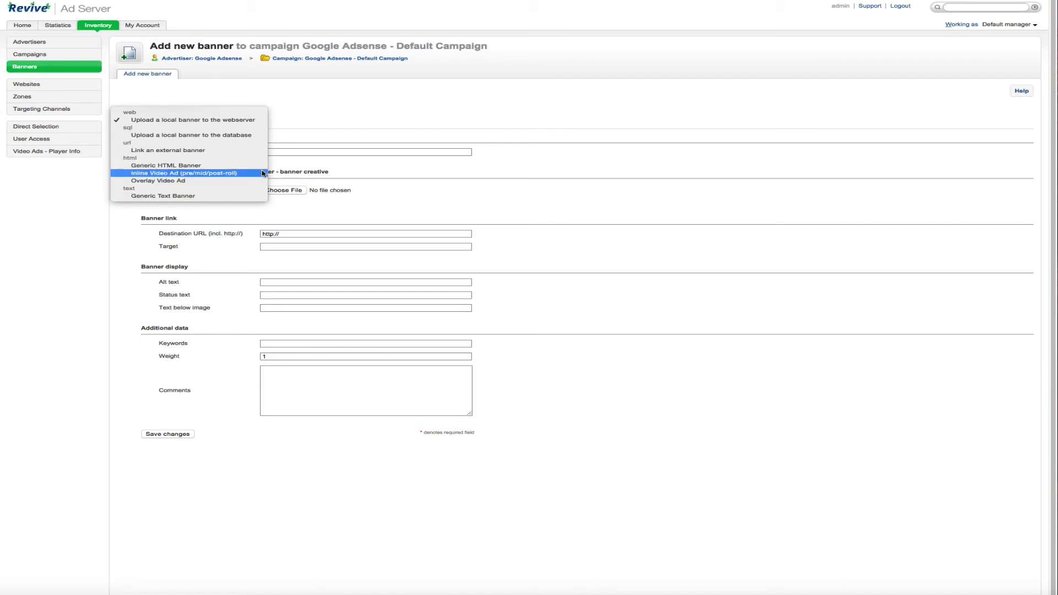
# - Make the banner a Generic HTML Banner named 'Main Adsense'
pyautogui.click(218, 167)
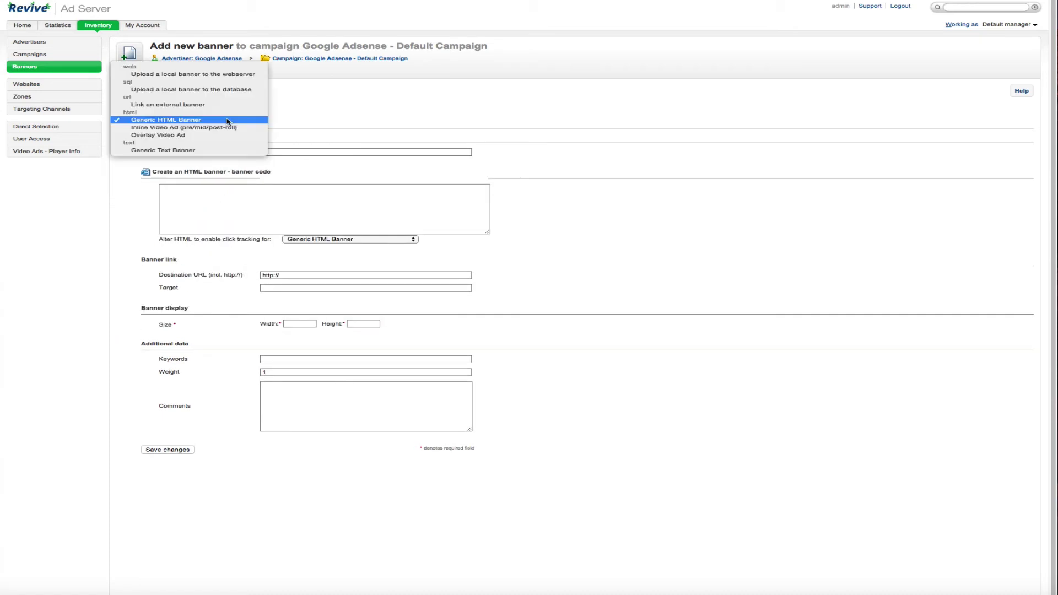
pyautogui.click(221, 120)
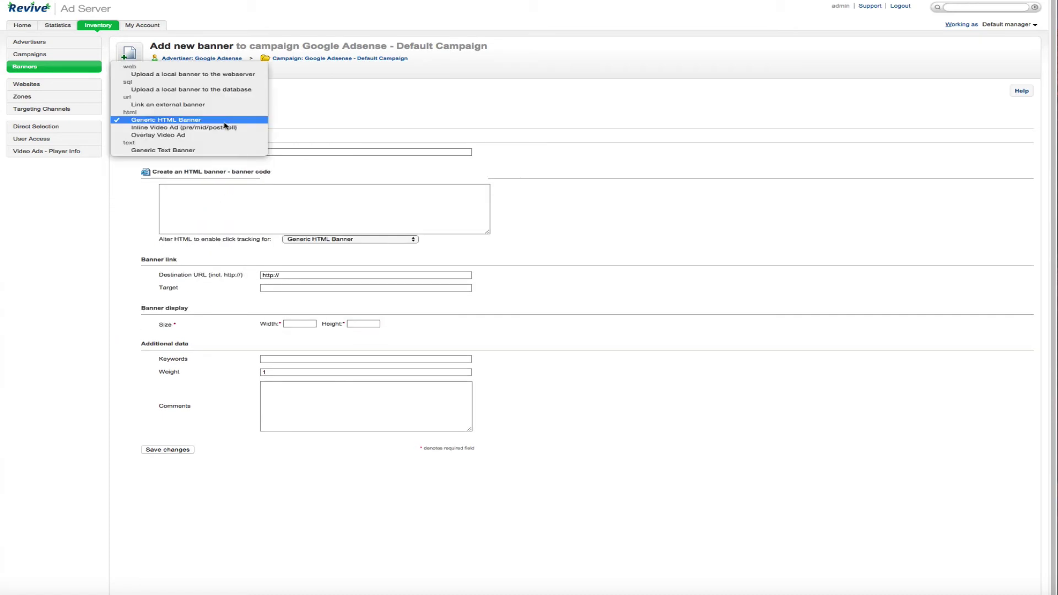
pyautogui.click(367, 131)
pyautogui.click(344, 215)
pyautogui.click(343, 240)
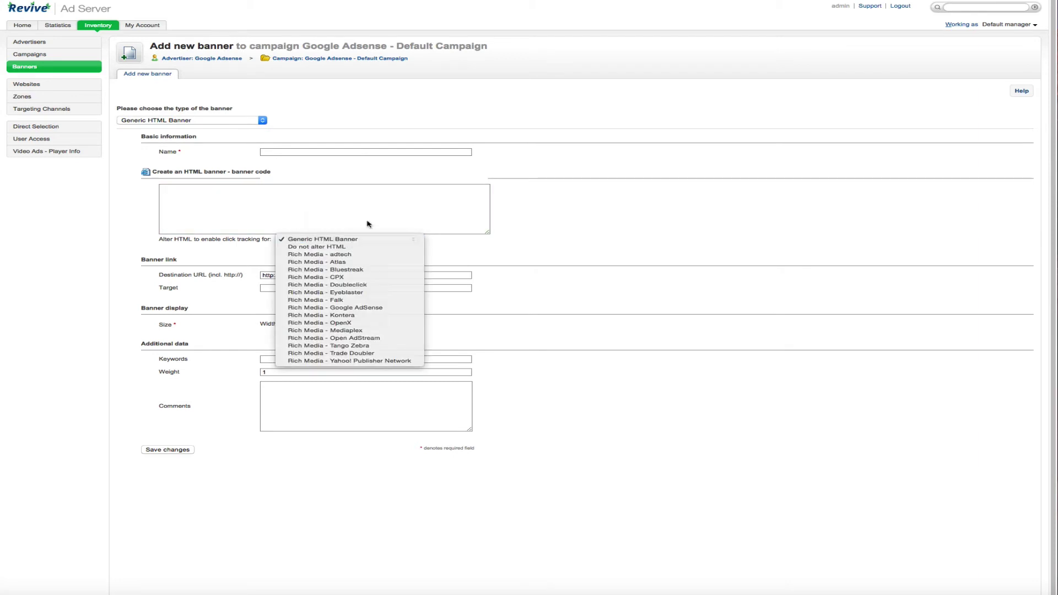
pyautogui.click(310, 207)
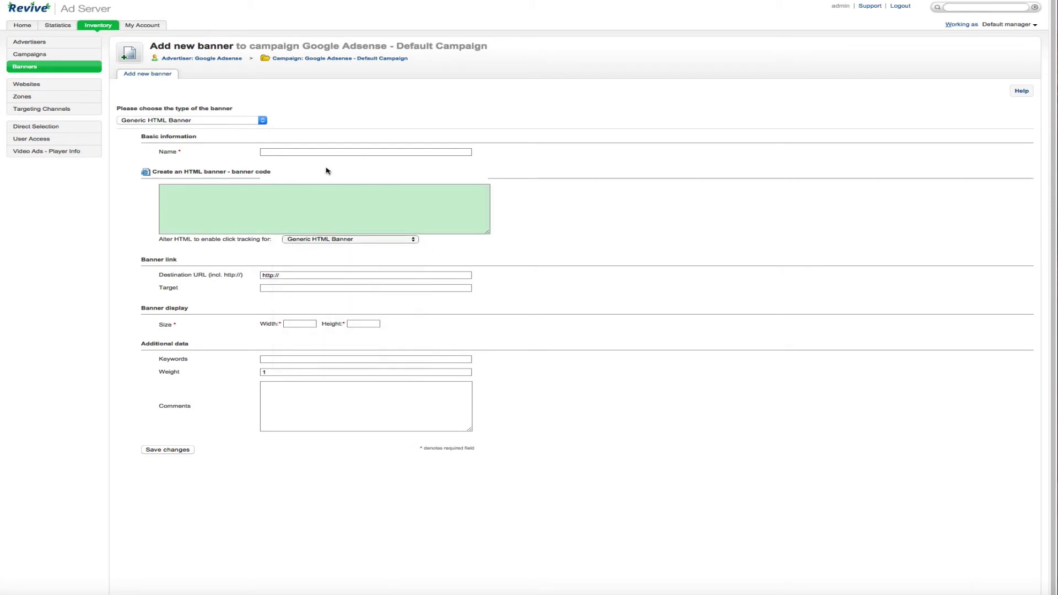
pyautogui.click(310, 153)
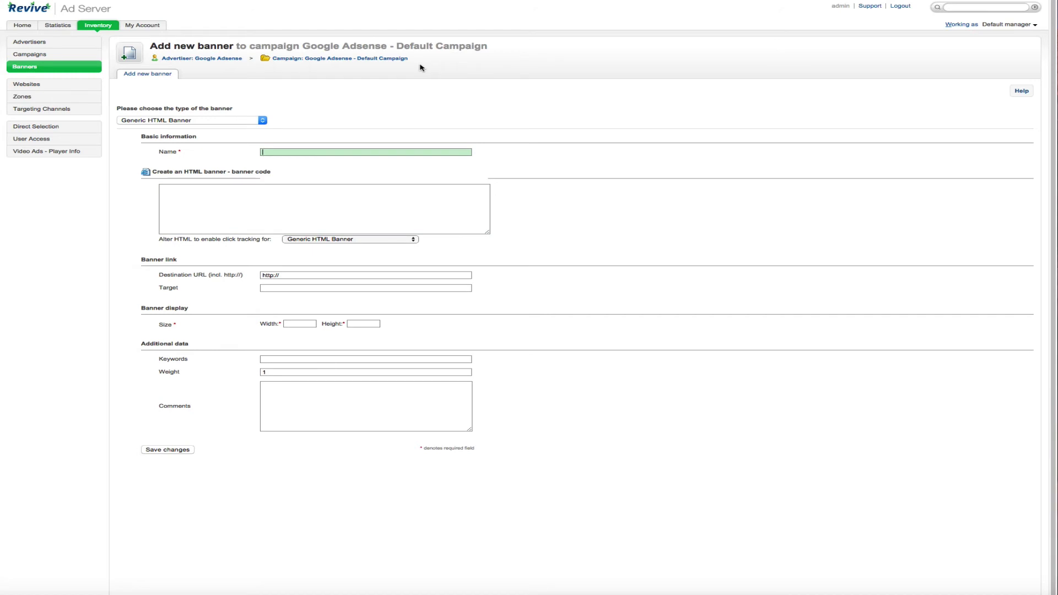
pyautogui.write('Main Adsense')
pyautogui.click(369, 90)
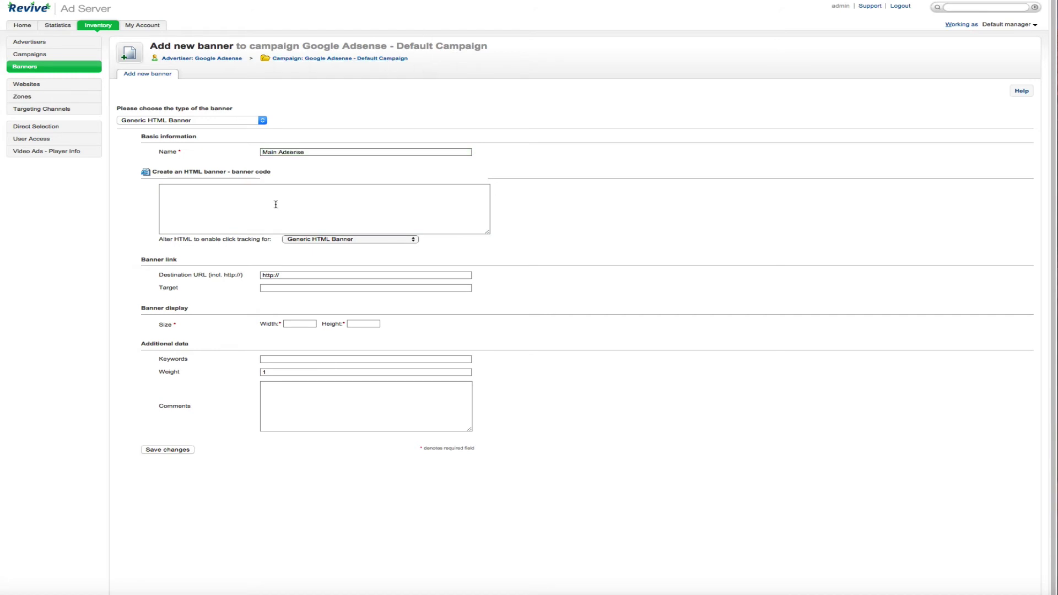
# - Set the HTML banner's click tracking to 'Rich Media - Google AdSense'
pyautogui.click(264, 231)
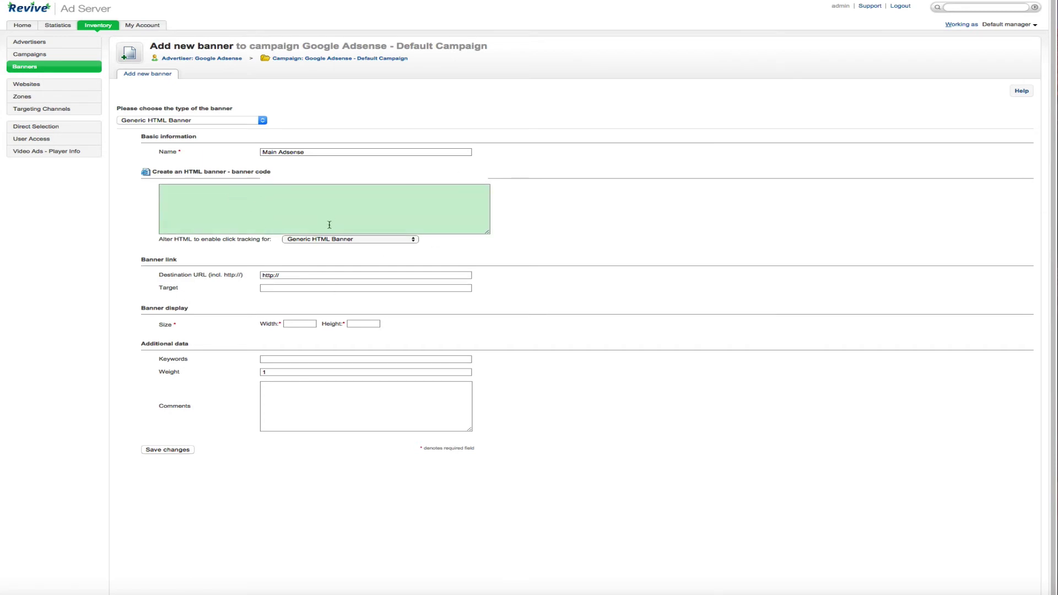
pyautogui.click(384, 240)
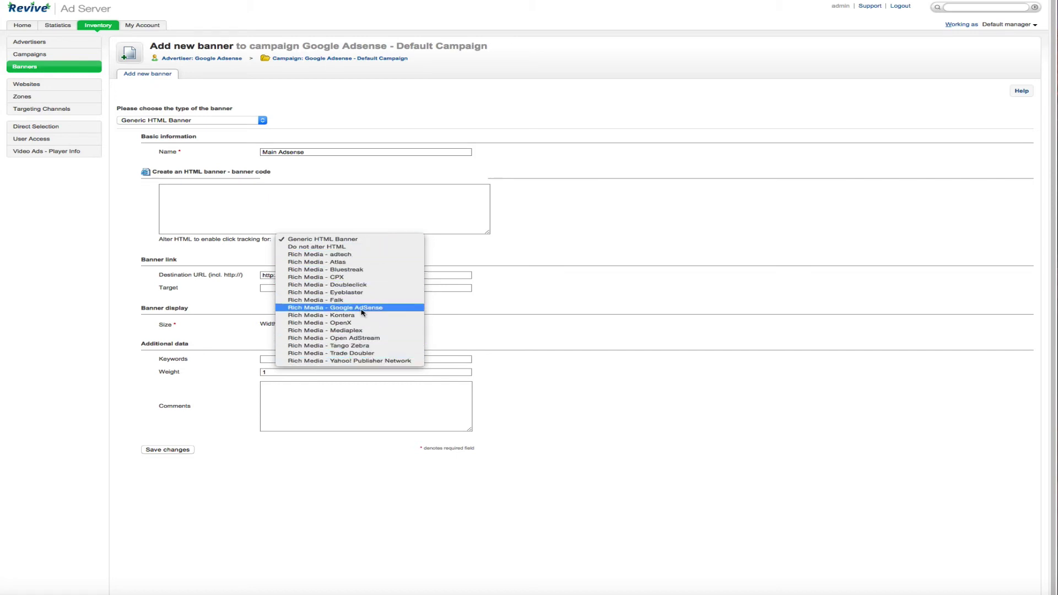
pyautogui.click(363, 310)
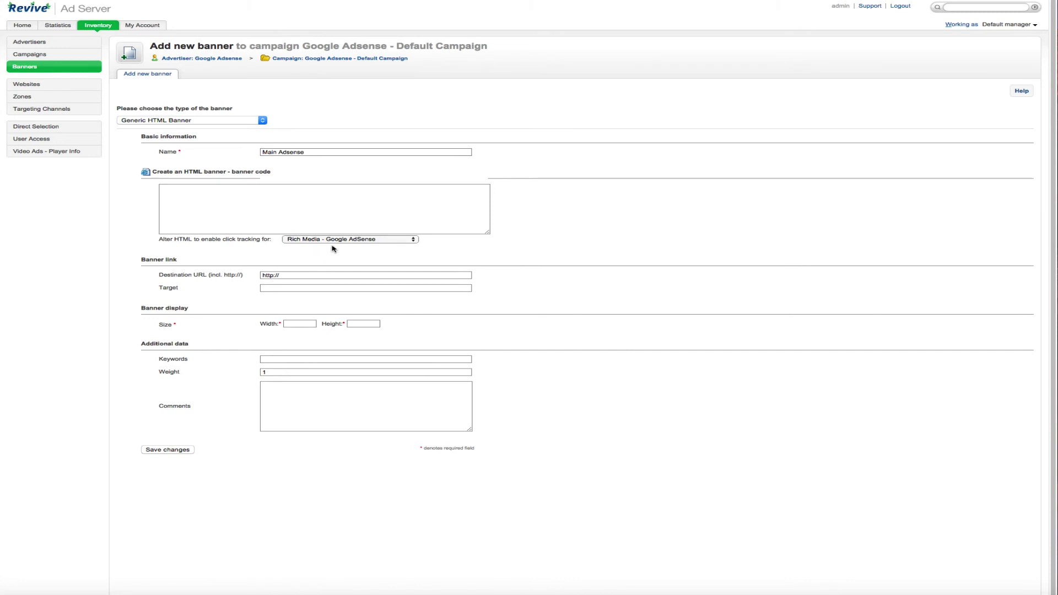
pyautogui.click(315, 195)
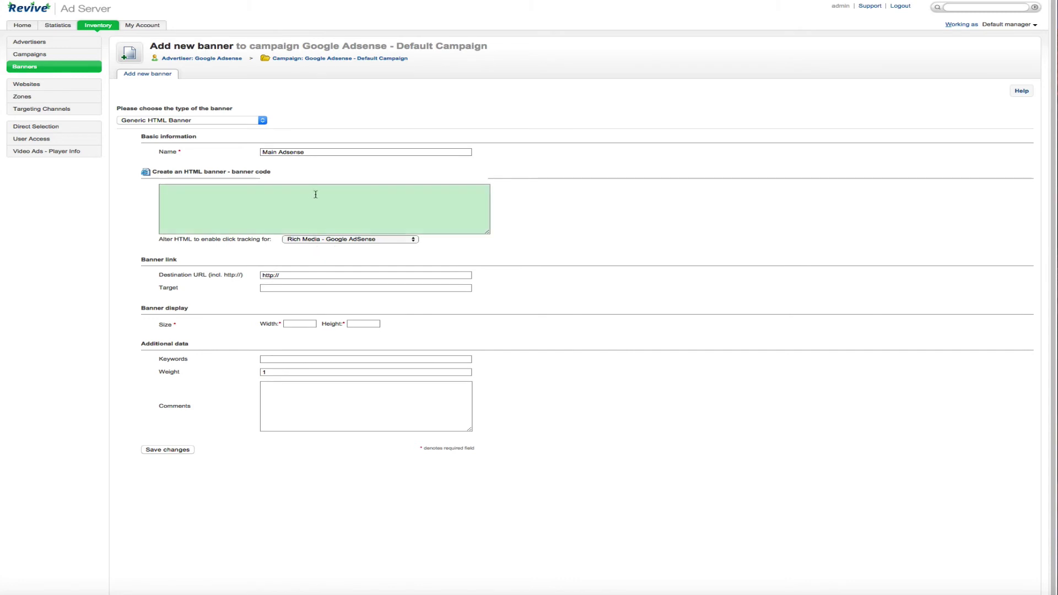
pyautogui.click(220, 248)
pyautogui.click(236, 231)
pyautogui.click(233, 248)
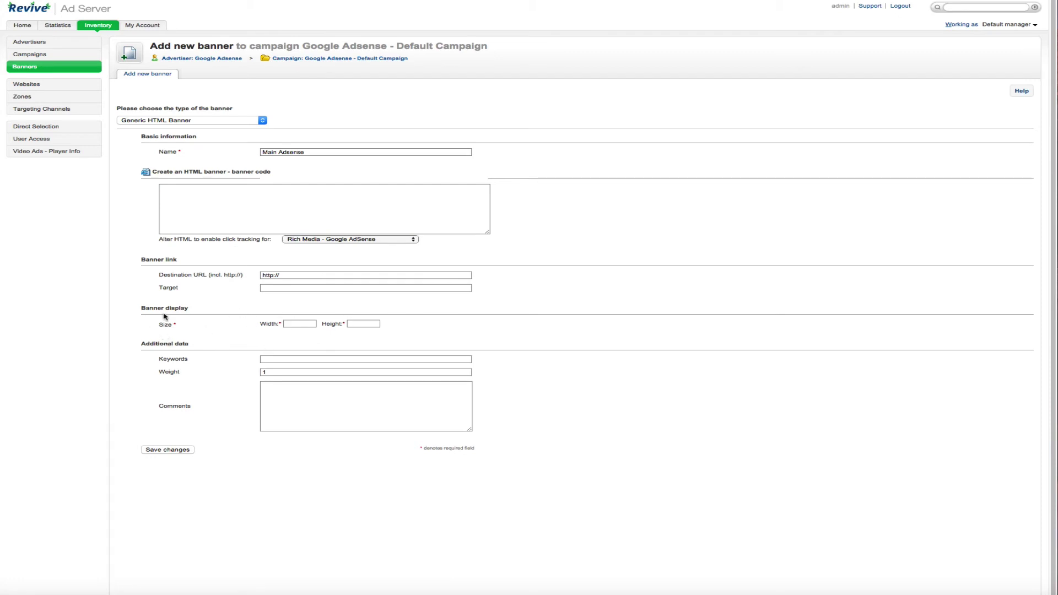
pyautogui.click(265, 212)
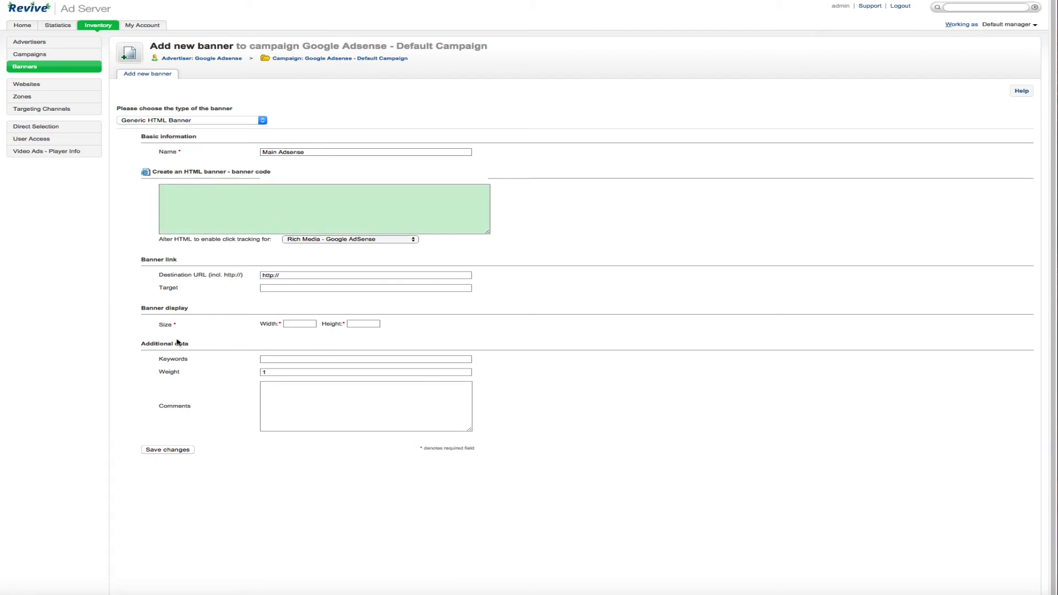
pyautogui.moveTo(179, 327); pyautogui.dragTo(158, 326)
# - Enter the banner display size as width 468 and height 60
pyautogui.click(315, 324)
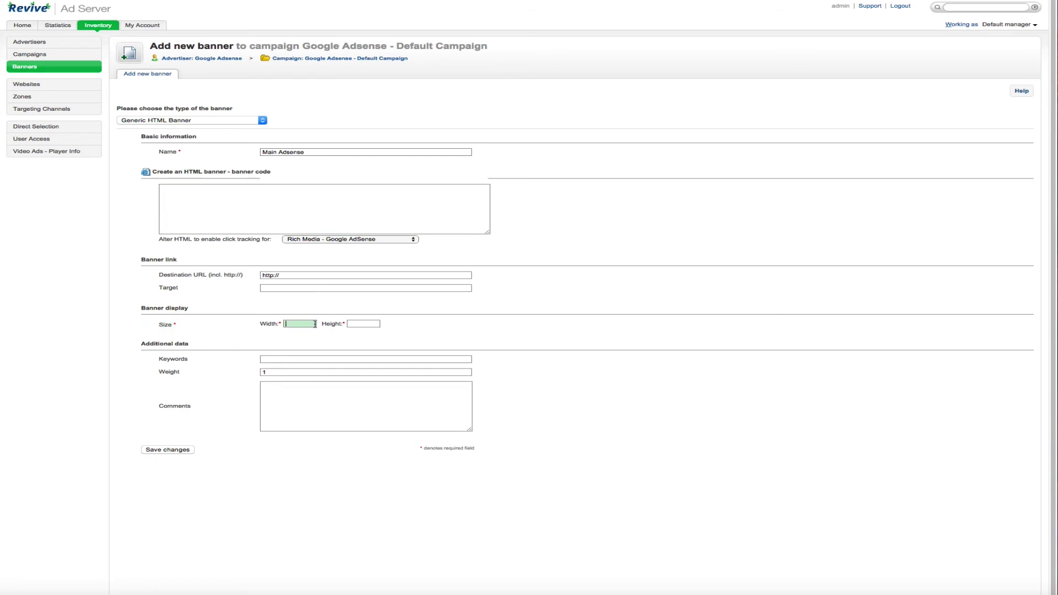
pyautogui.write('4568')
pyautogui.moveTo(318, 324); pyautogui.dragTo(256, 321)
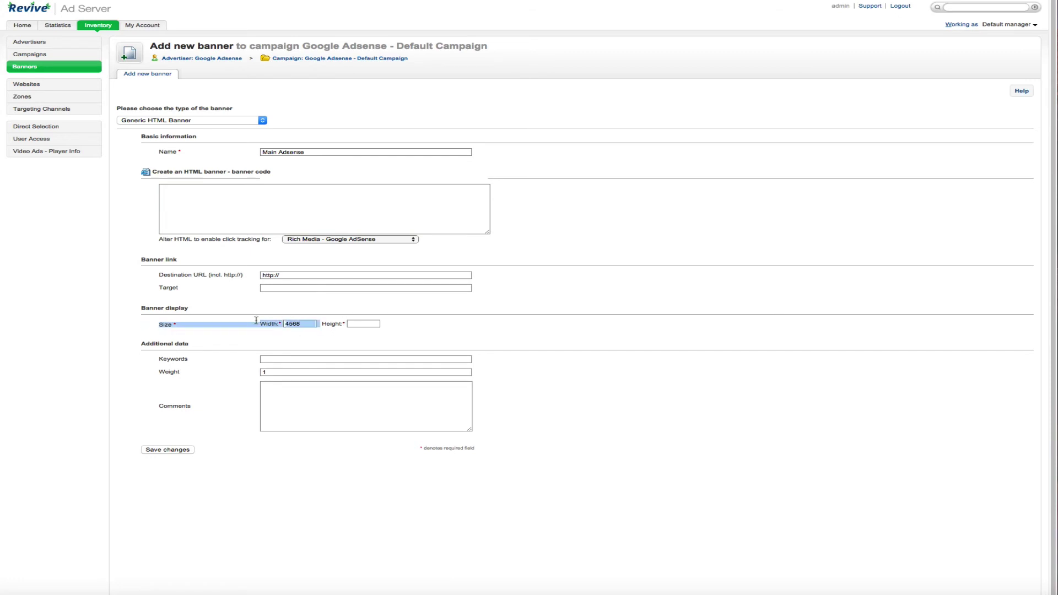
pyautogui.click(317, 325)
pyautogui.press('BackSpace')
pyautogui.press('BackSpace')
pyautogui.press('BackSpace')
pyautogui.write('63')
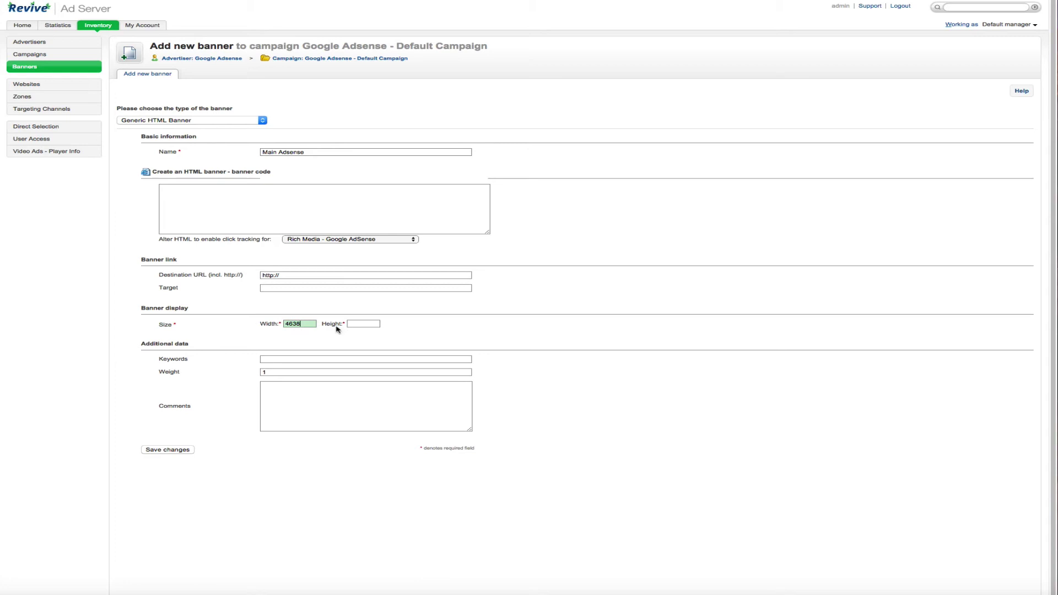
pyautogui.write('8')
pyautogui.click(363, 323)
pyautogui.write('60')
pyautogui.click(481, 329)
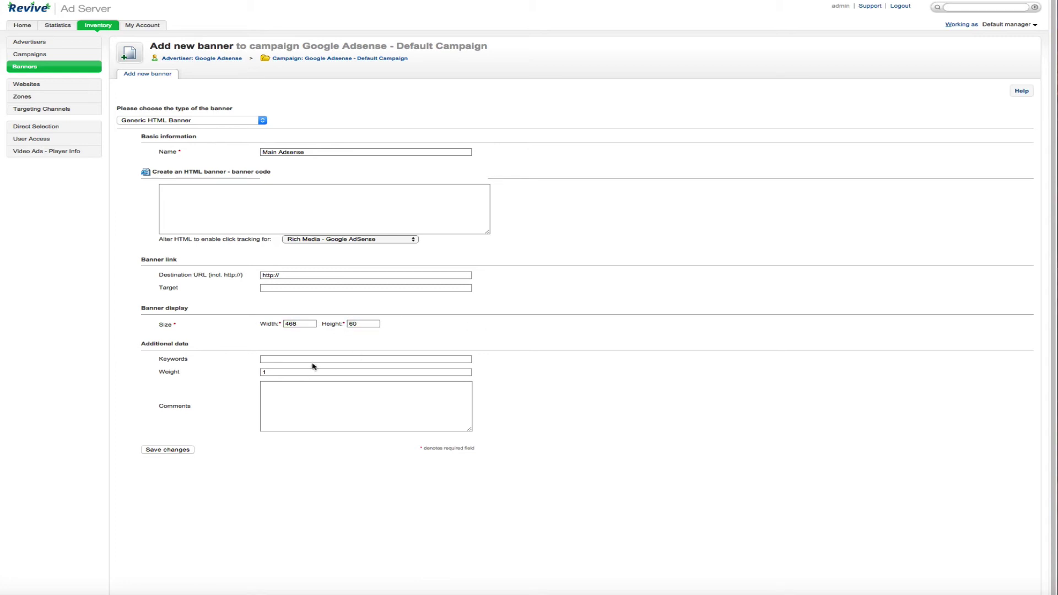
pyautogui.click(197, 189)
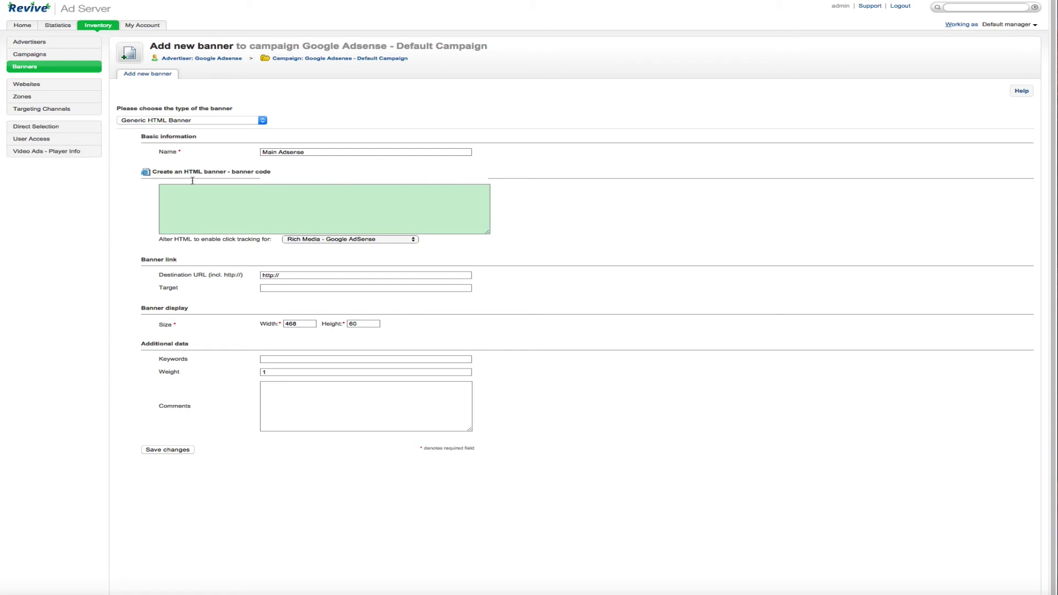
# - Start a new website under Inventory and enter its URL namehero.org
pyautogui.click(26, 84)
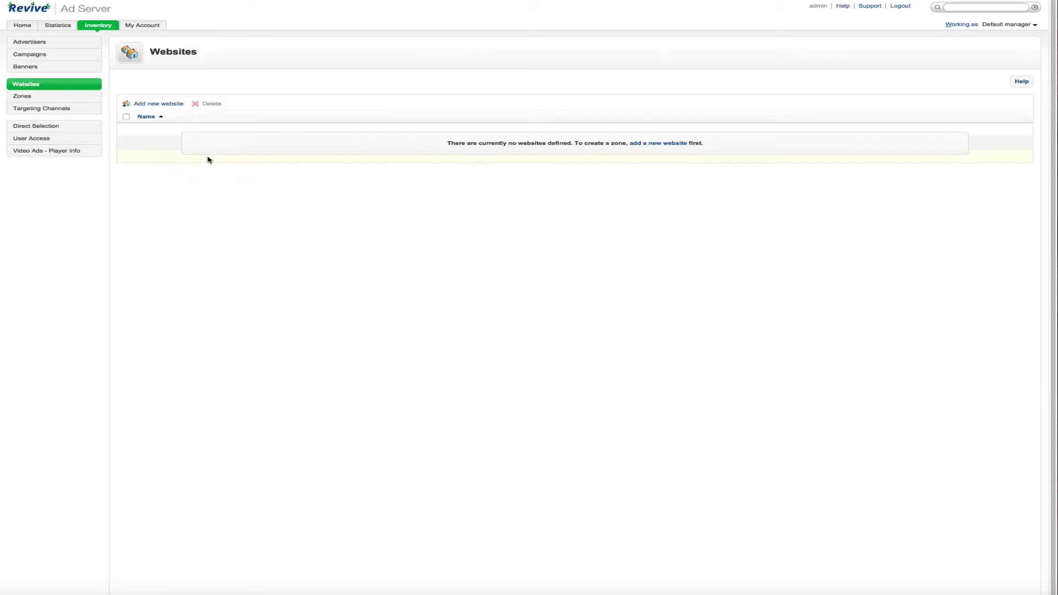
pyautogui.click(668, 145)
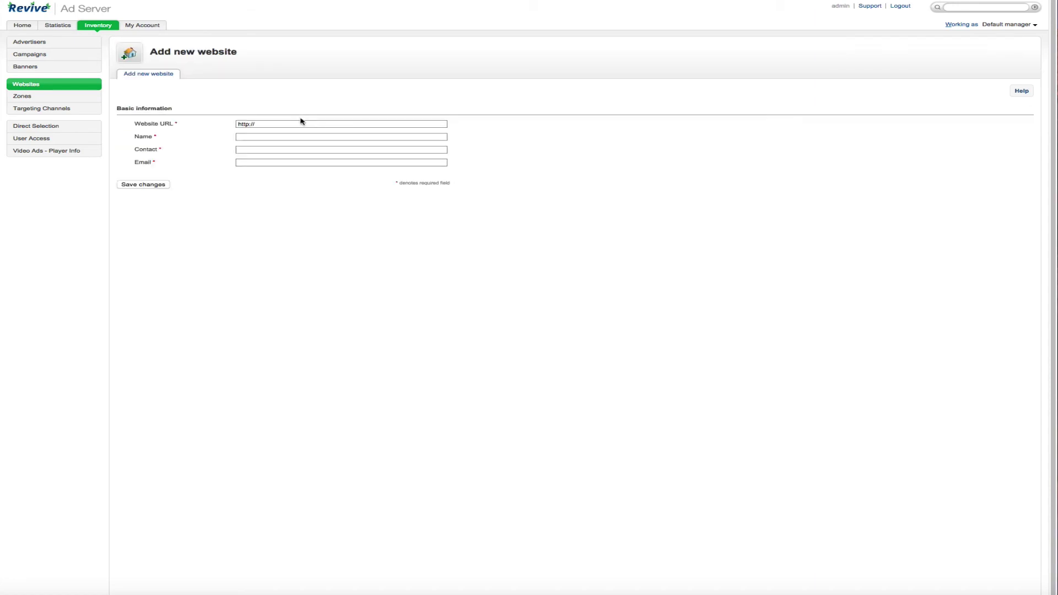
pyautogui.click(73, 97)
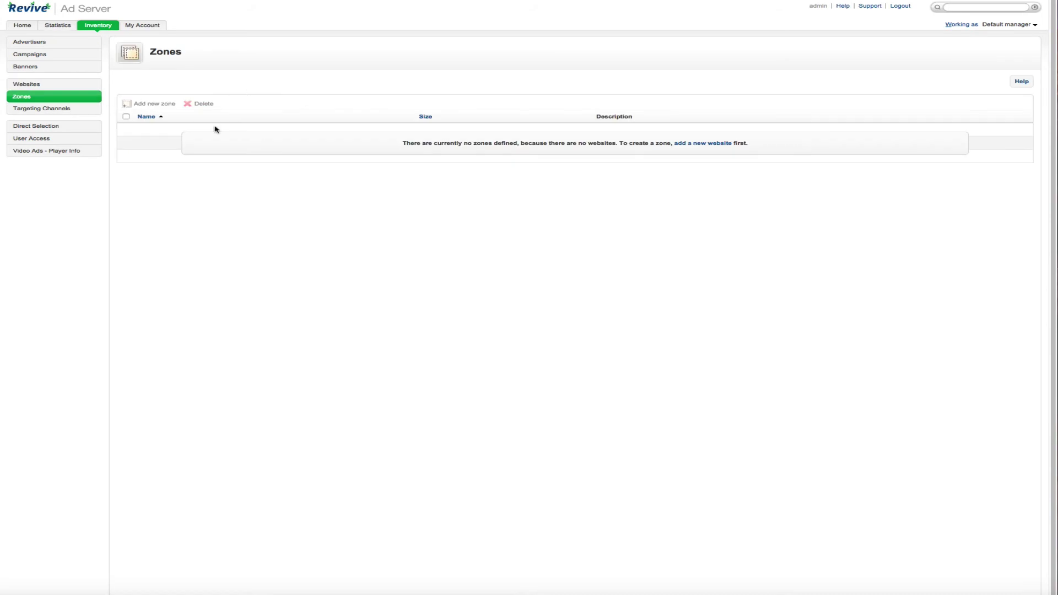
pyautogui.click(711, 145)
pyautogui.click(284, 124)
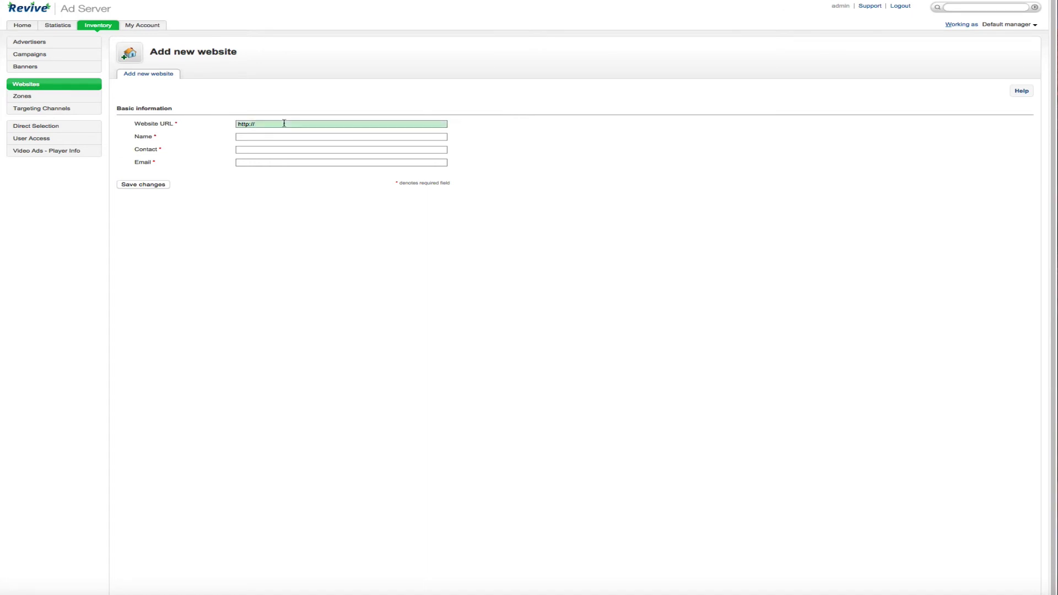
pyautogui.write('ba')
pyautogui.press('BackSpace')
pyautogui.press('BackSpace')
pyautogui.write('namehero.org')
# - Name the website 'Name Hero, LLC' and paste the company name as contact
pyautogui.press('Tab')
pyautogui.write('Name Hero<')
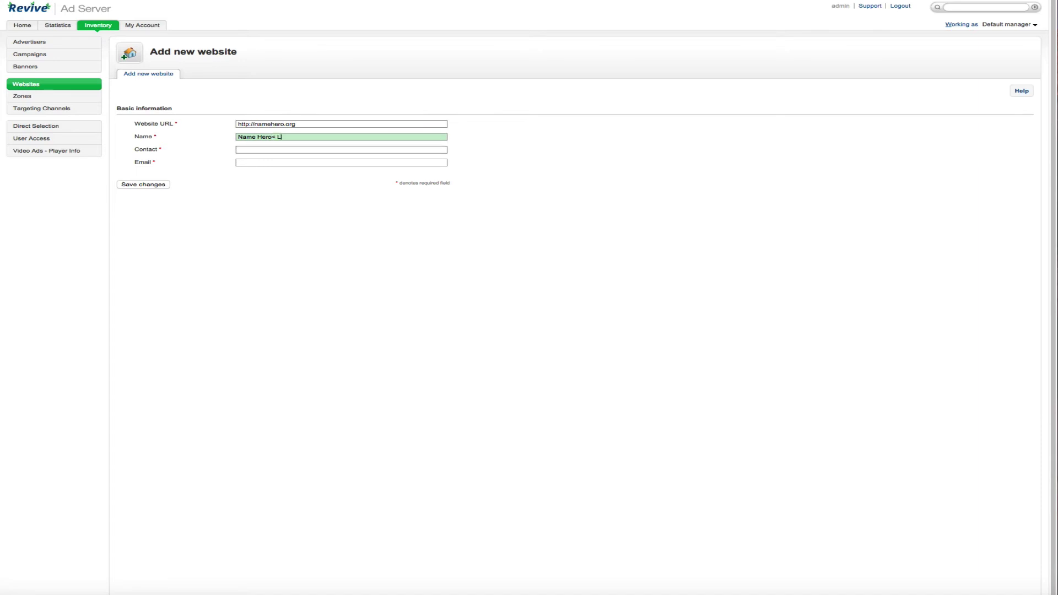
pyautogui.press('BackSpace')
pyautogui.press('BackSpace')
pyautogui.press('BackSpace')
pyautogui.write(', LLC')
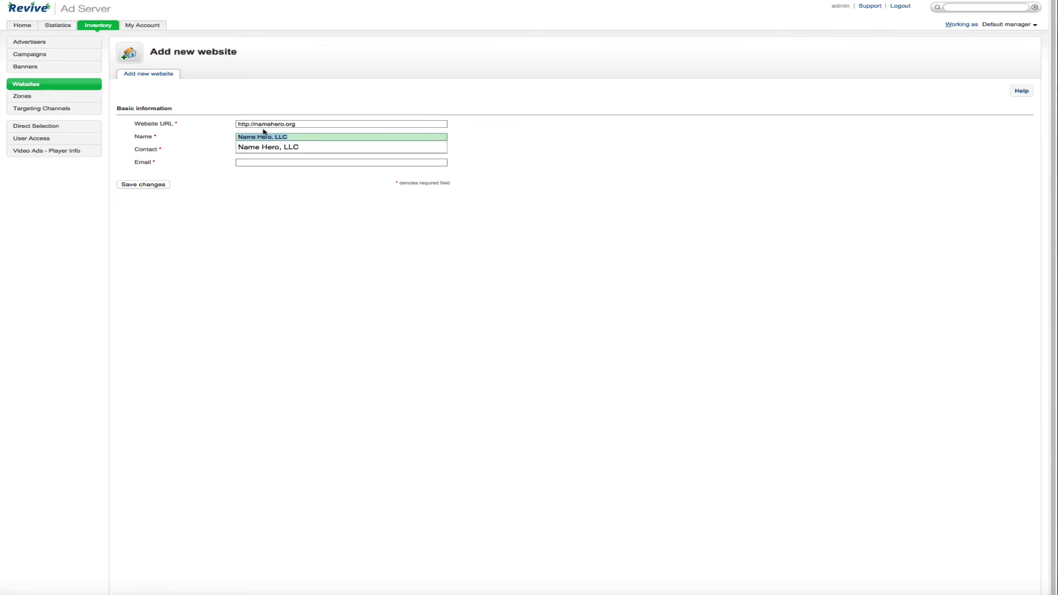
pyautogui.click(255, 150)
pyautogui.write('Name Hero, LLC')
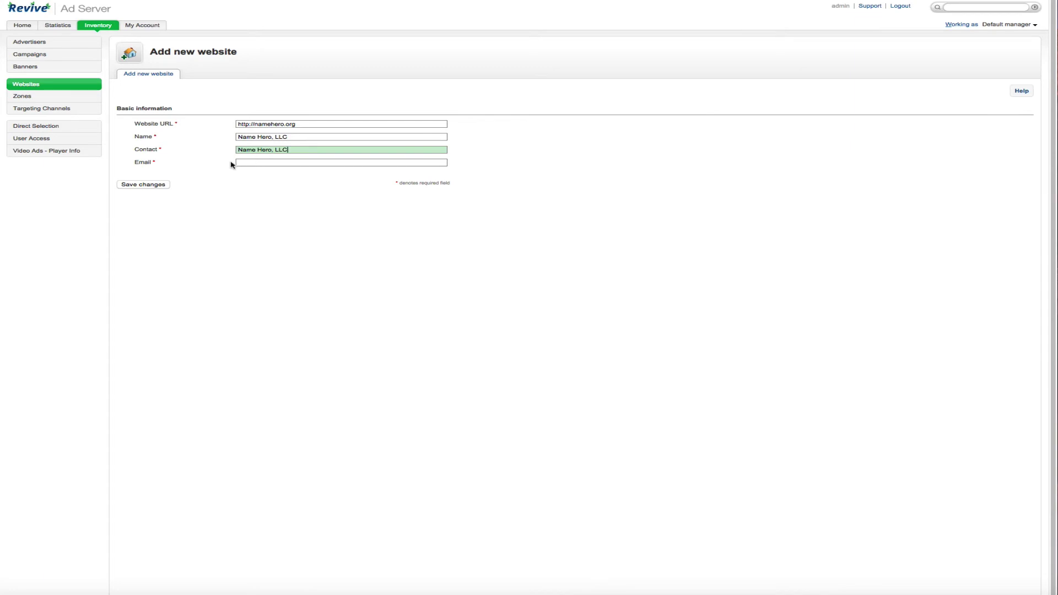
# - Fill in the contact e-mail, save the website, and begin a new zone for it
pyautogui.click(244, 160)
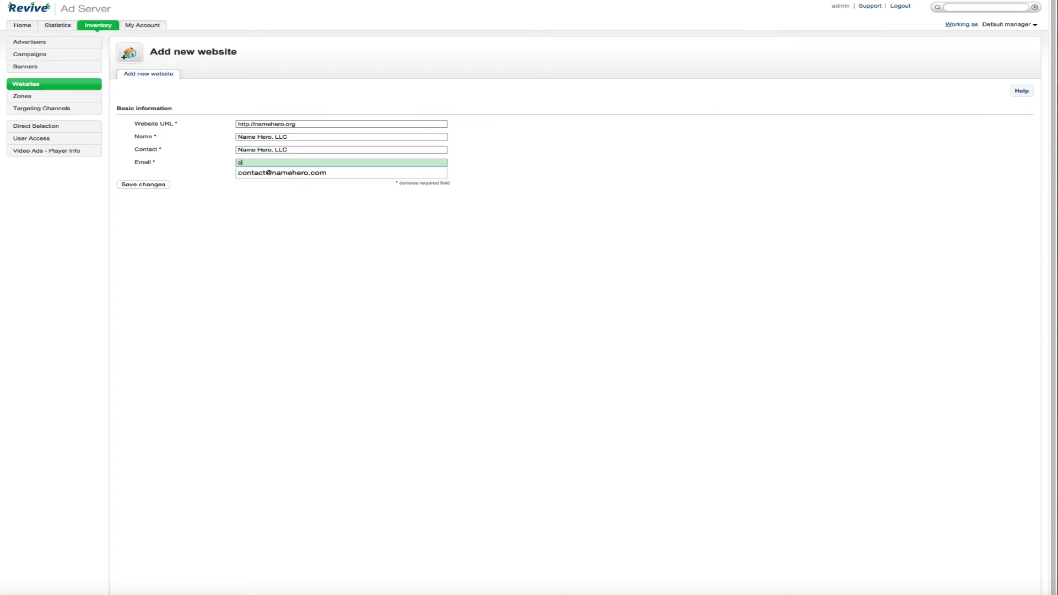
pyautogui.click(259, 174)
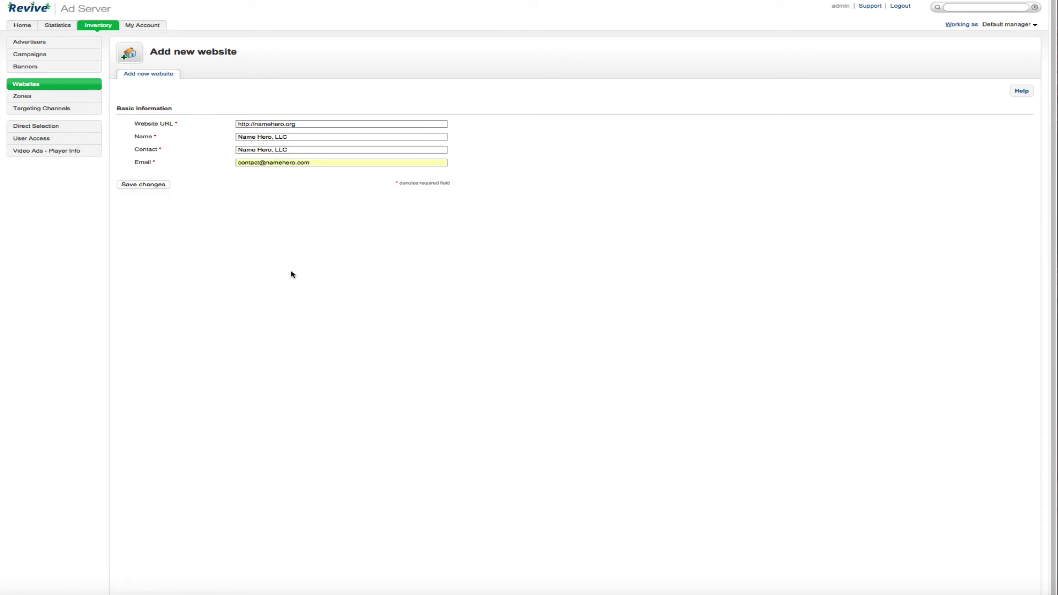
pyautogui.press('Return')
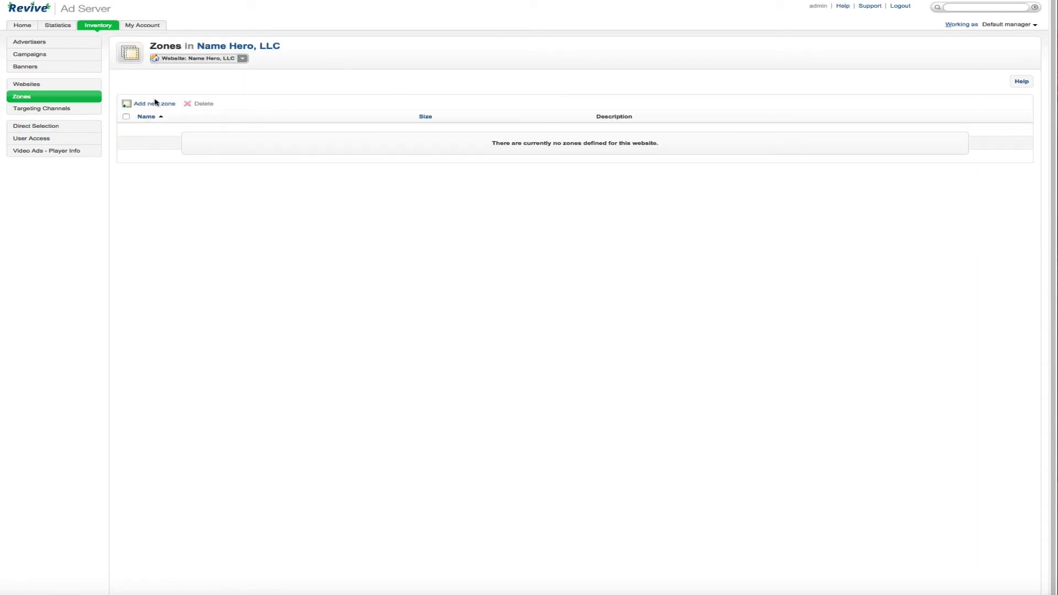
pyautogui.click(155, 104)
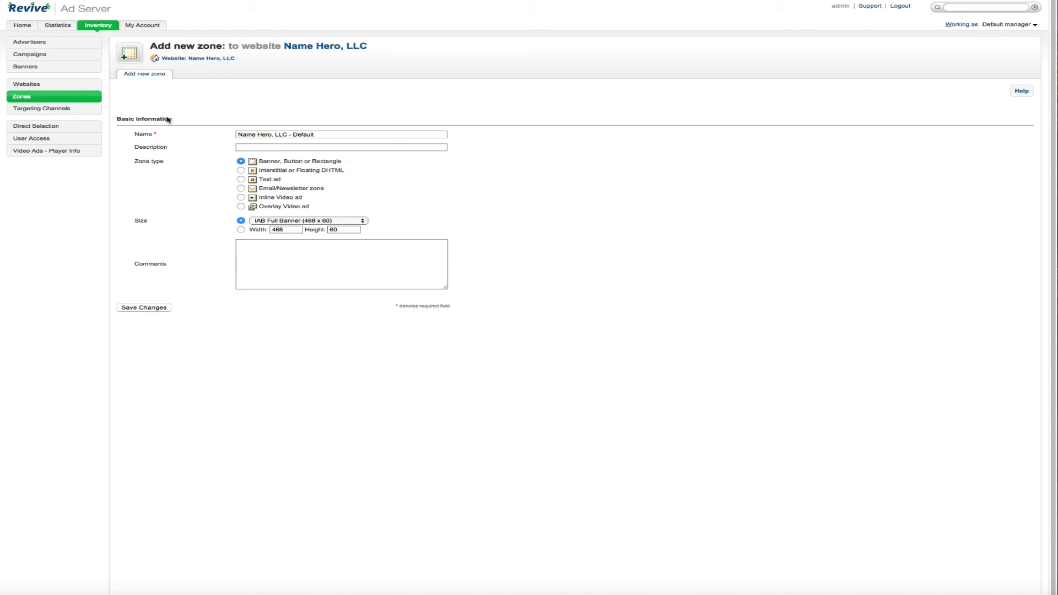
# - Save the Name Hero, LLC - Default zone as a 468 × 60 Banner, Button or Rectangle
pyautogui.click(295, 147)
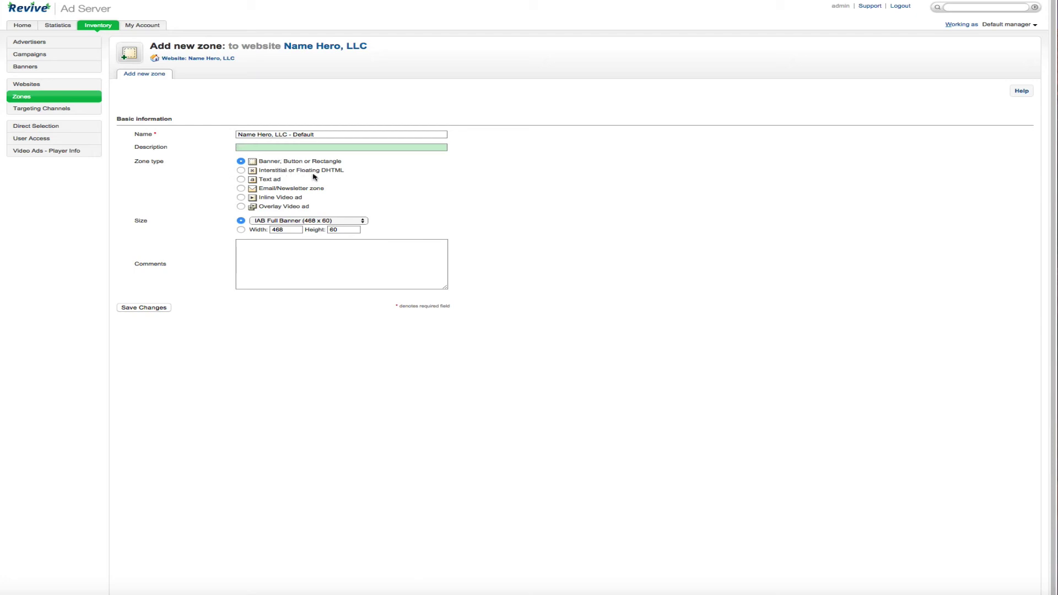
pyautogui.click(241, 187)
pyautogui.click(270, 197)
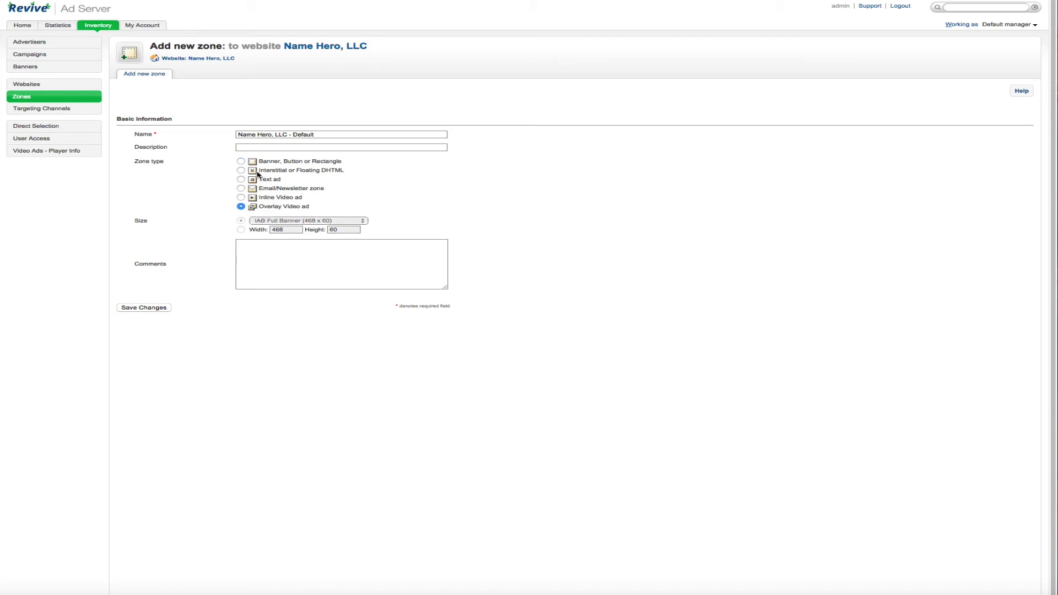
pyautogui.click(241, 161)
pyautogui.click(156, 308)
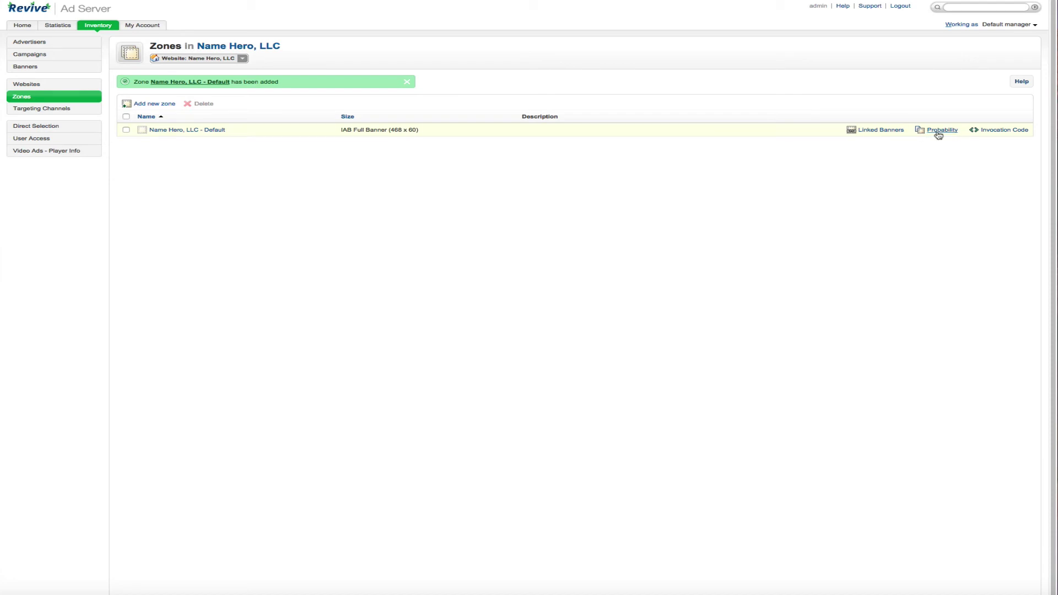
# - Open the zone's invocation code and select the generated banner code
pyautogui.click(995, 134)
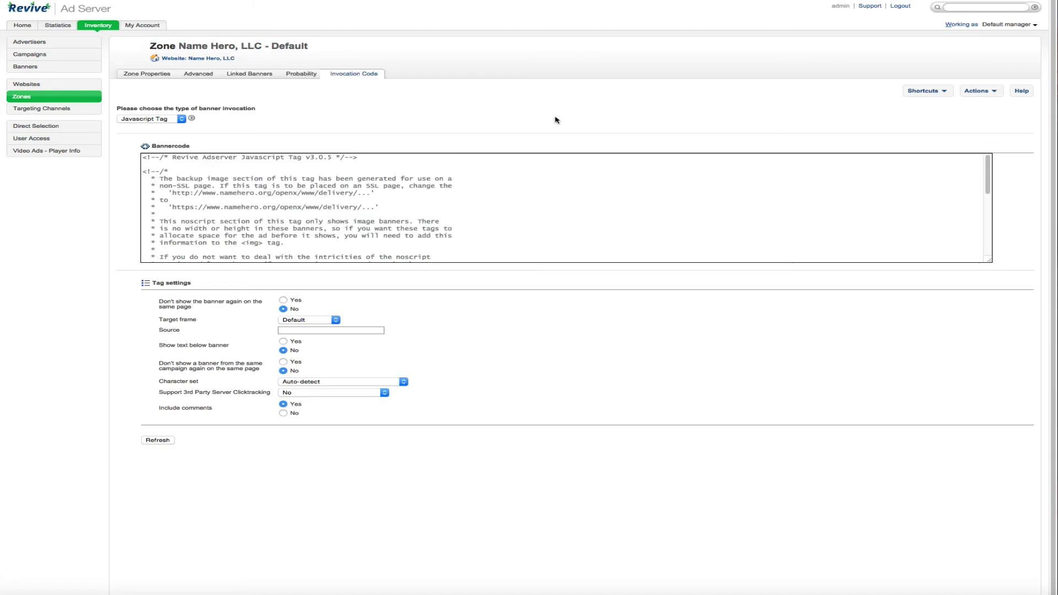
pyautogui.click(328, 178)
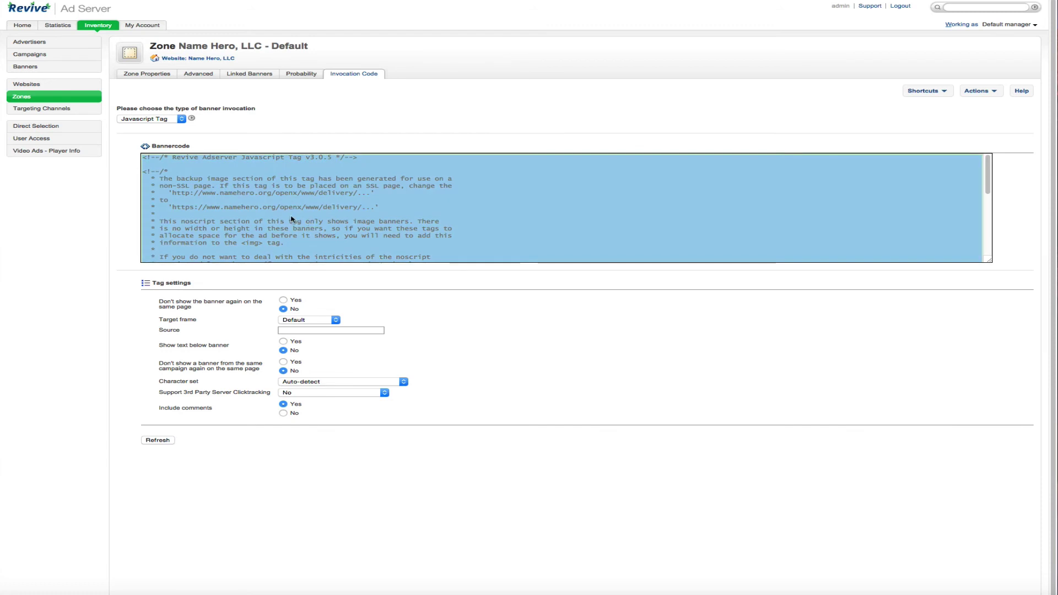
pyautogui.scroll(-1, 342, 203)
pyautogui.scroll(-10, 343, 203)
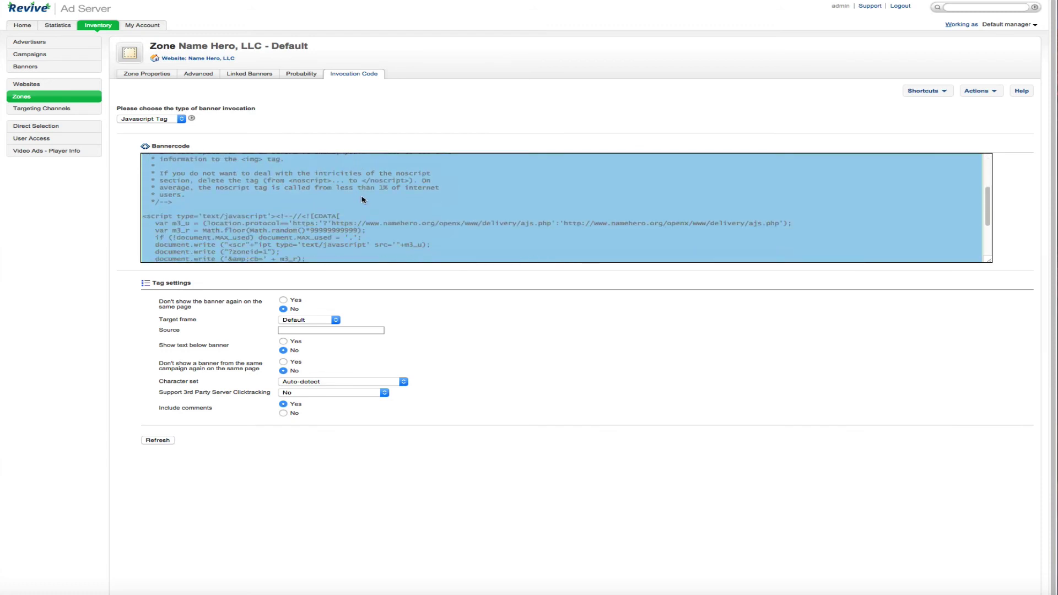
pyautogui.scroll(4, 384, 215)
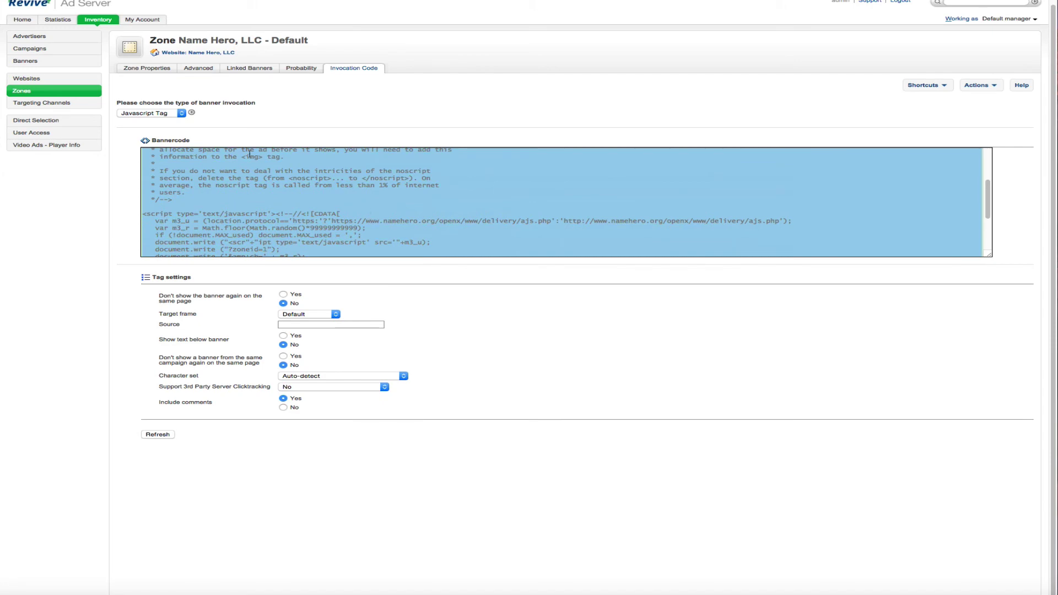
pyautogui.scroll(1, 364, 208)
# - Compare the iFrame, Local Mode and Javascript tag versions of the invocation code
pyautogui.click(182, 113)
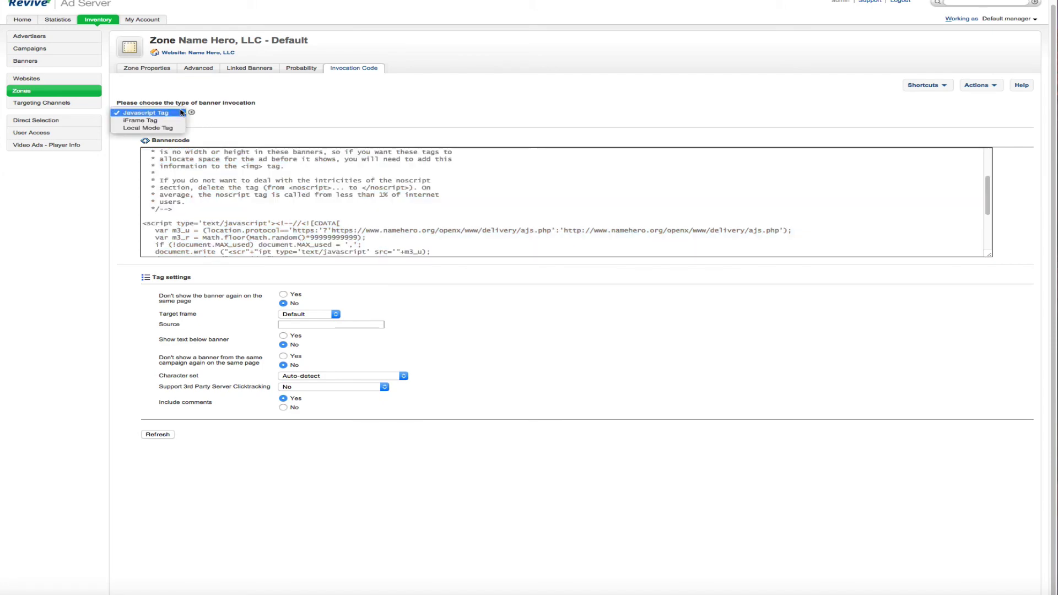
pyautogui.click(148, 120)
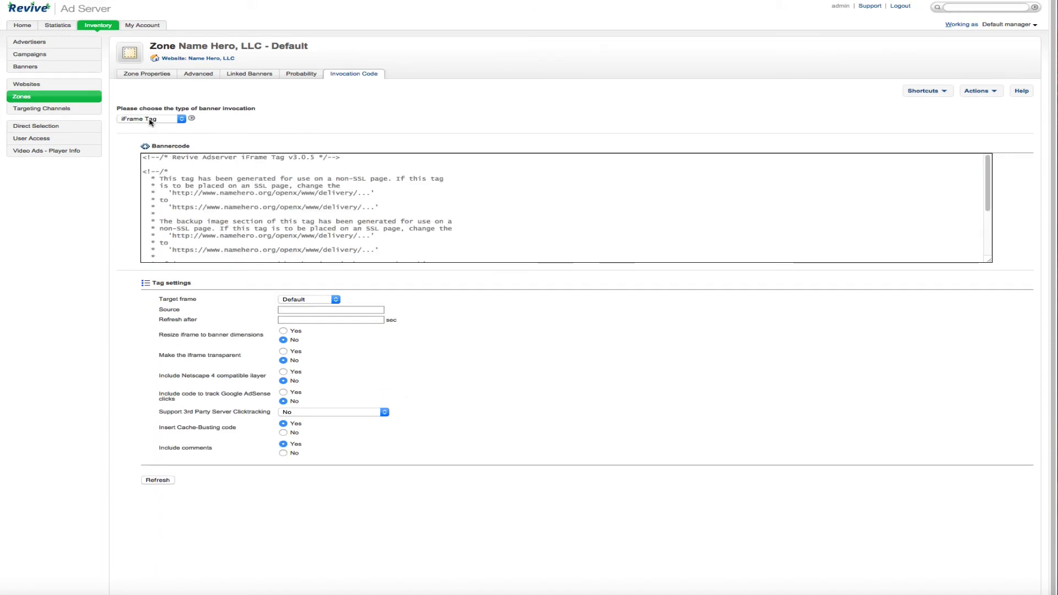
pyautogui.click(190, 198)
pyautogui.scroll(-1, 190, 199)
pyautogui.scroll(-1, 190, 198)
pyautogui.click(168, 114)
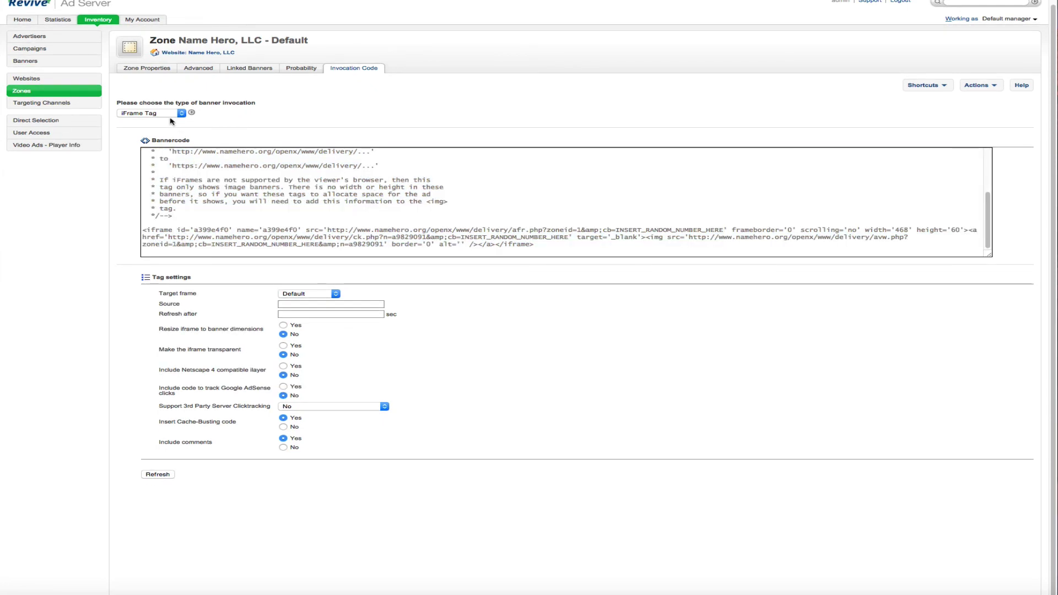
pyautogui.click(166, 120)
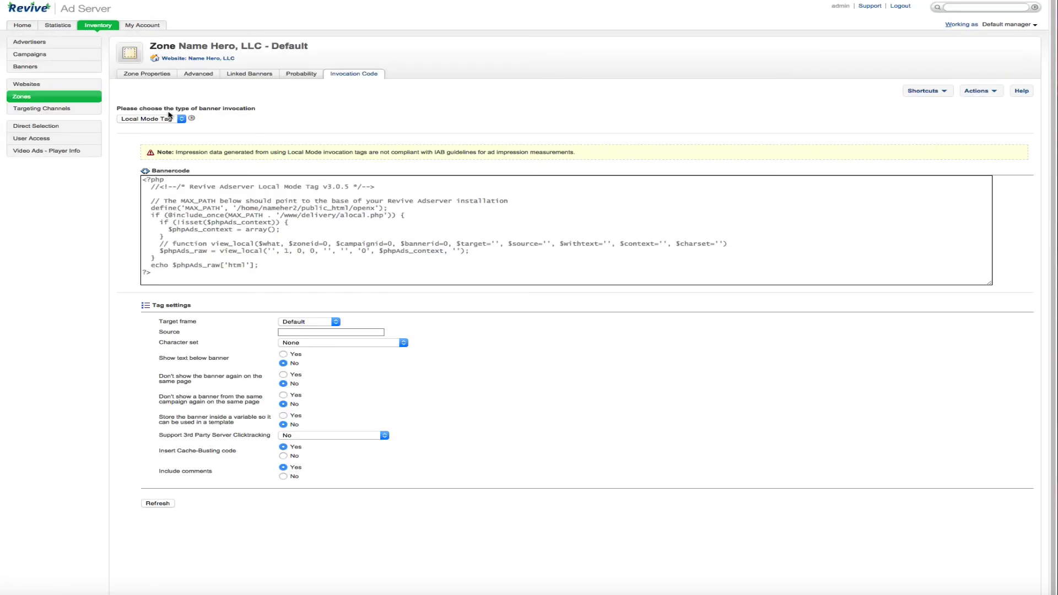
pyautogui.click(218, 207)
pyautogui.click(181, 120)
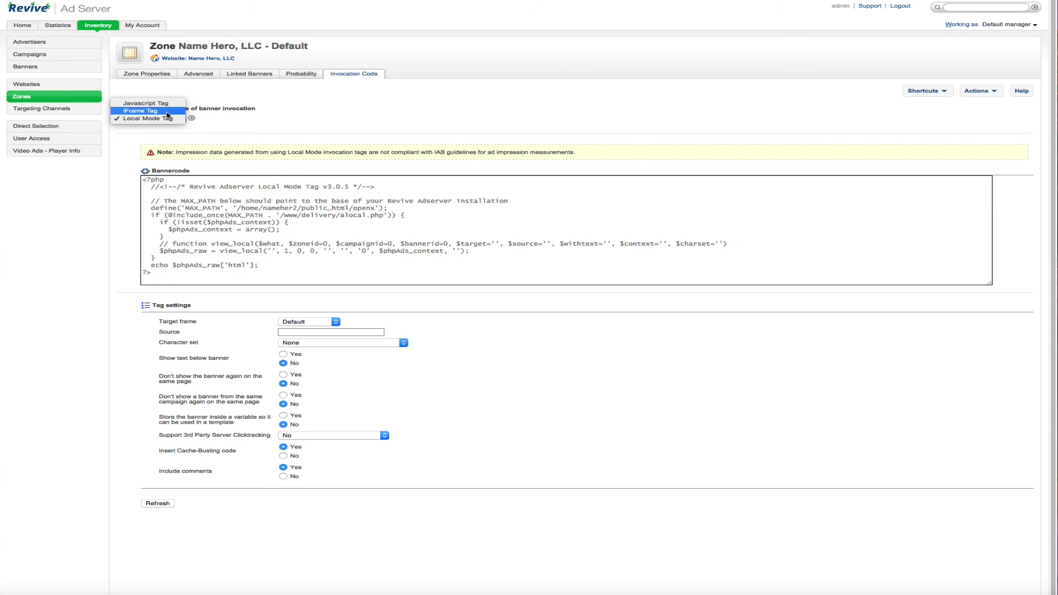
pyautogui.click(147, 103)
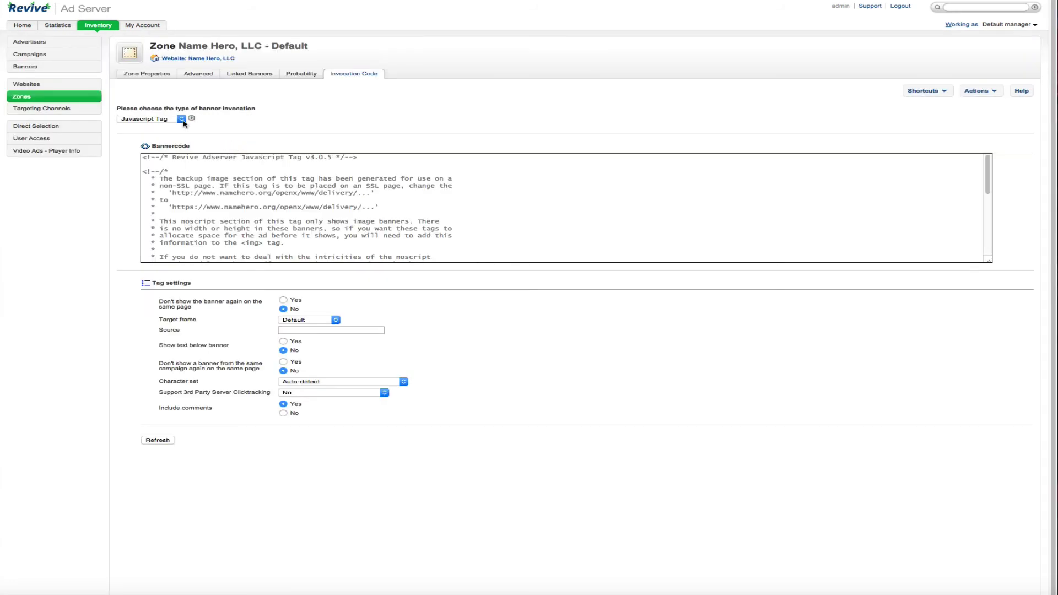
pyautogui.click(181, 120)
pyautogui.click(238, 120)
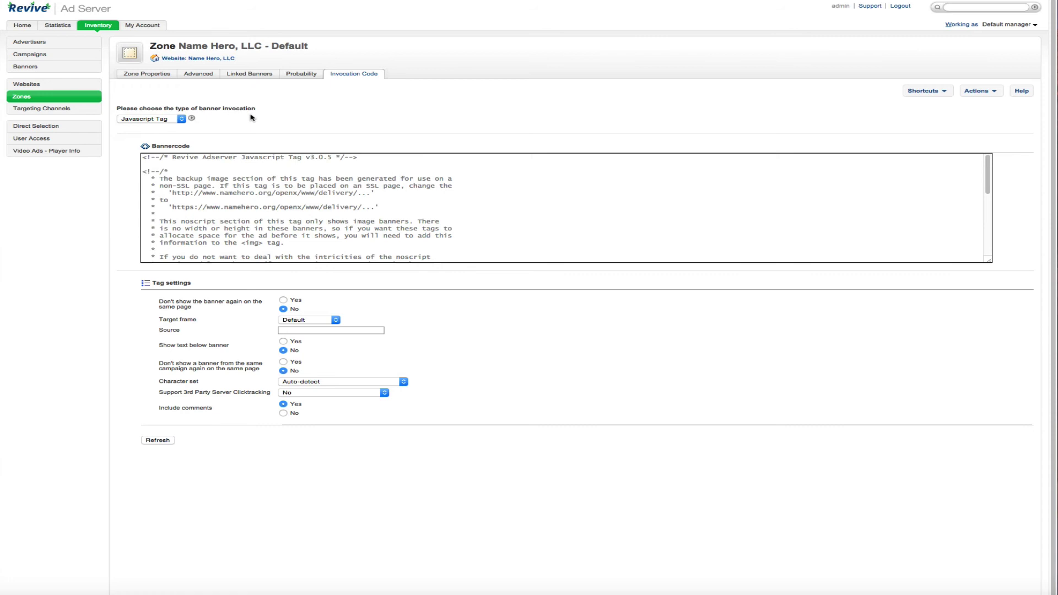
# - Switch the invocation type back to iFrame Tag and select all its code
pyautogui.click(182, 121)
pyautogui.click(163, 127)
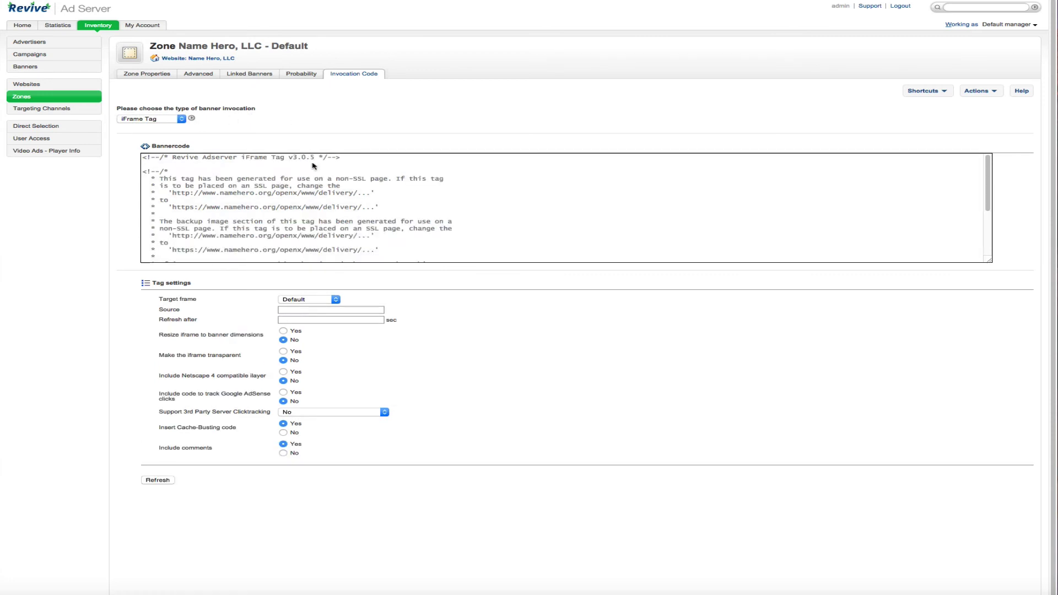
pyautogui.click(329, 243)
pyautogui.scroll(-5, 311, 232)
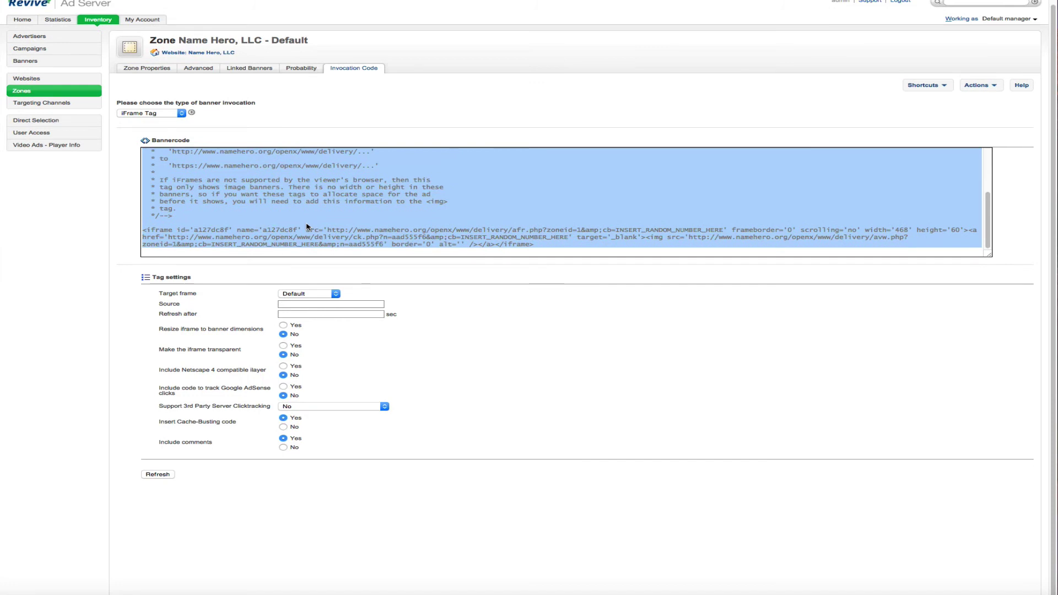
pyautogui.click(289, 217)
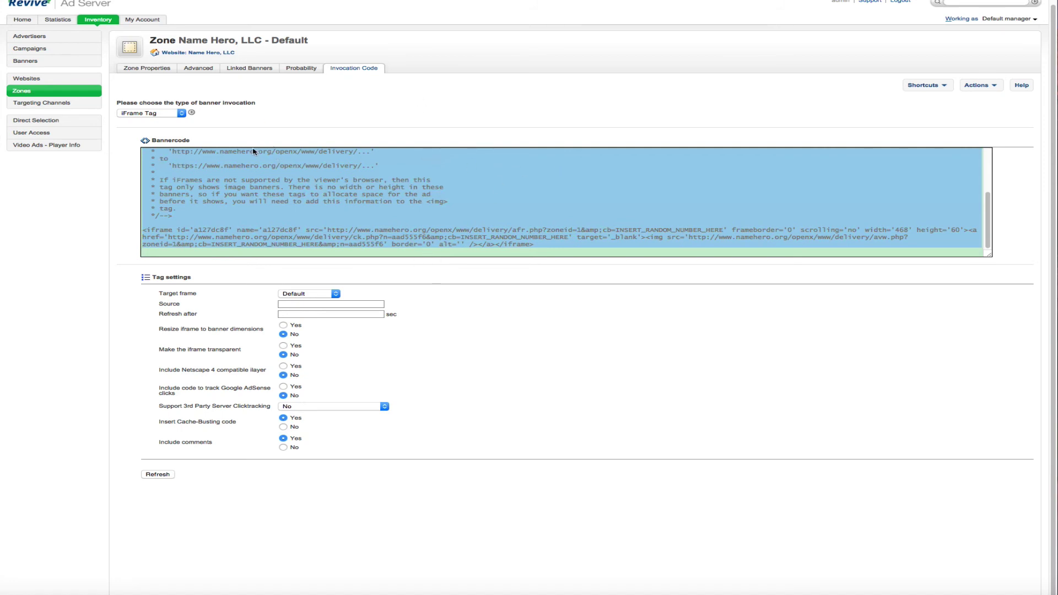
# - Visit Targeting Channels and its add form, then select the Direct Selection Javascript banner code
pyautogui.click(66, 104)
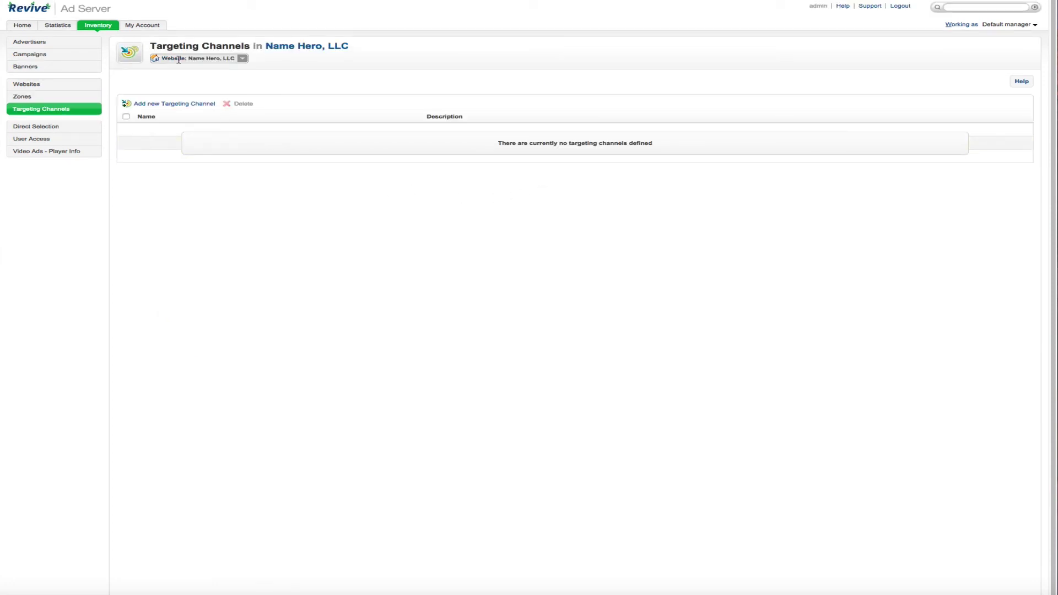
pyautogui.click(179, 104)
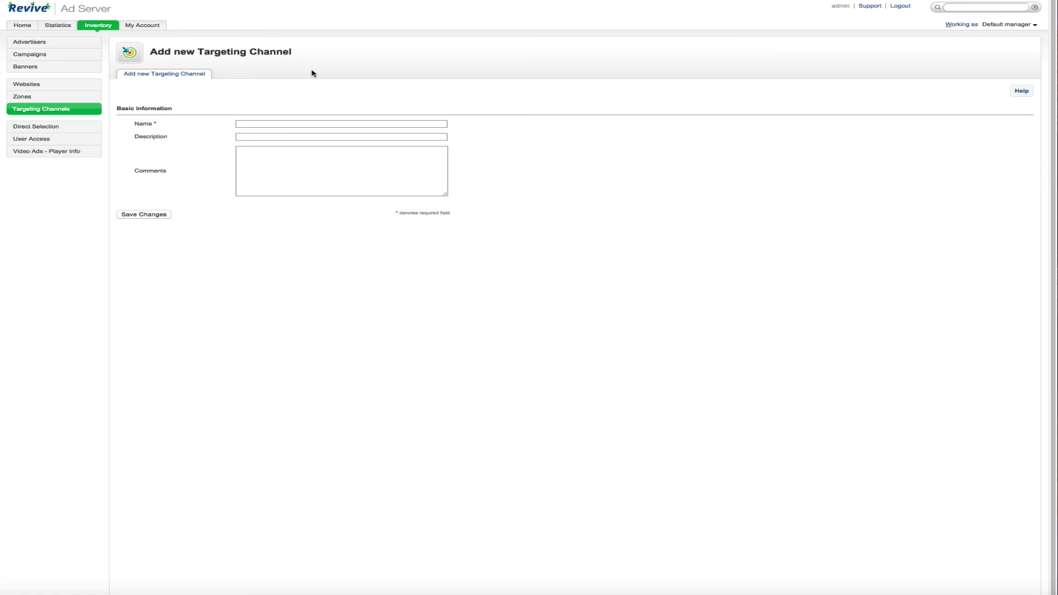
pyautogui.click(71, 129)
pyautogui.click(440, 233)
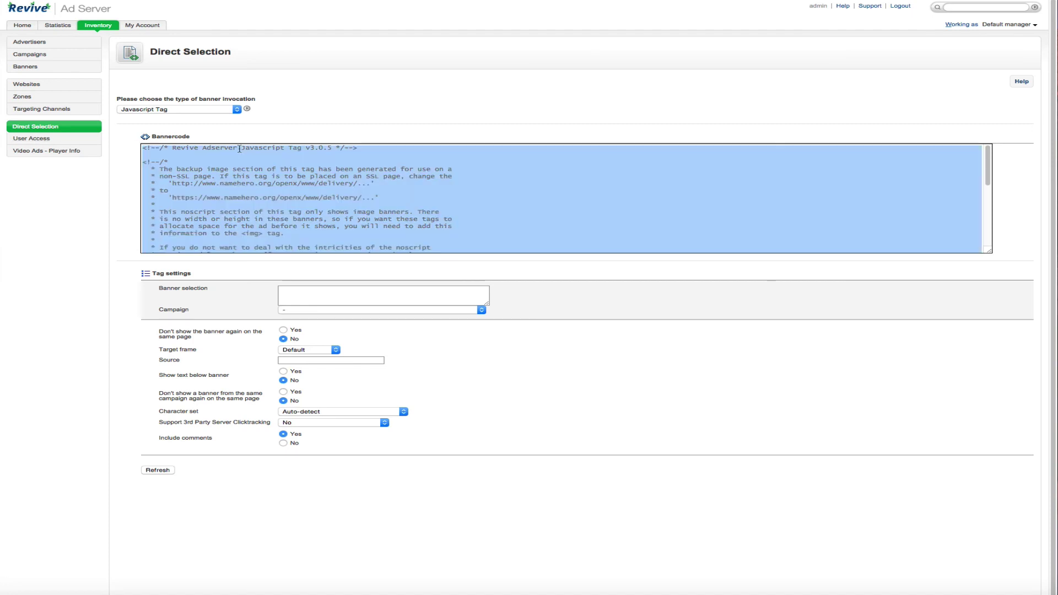
# - Open the Inventory User Access page listing the admin user
pyautogui.click(38, 139)
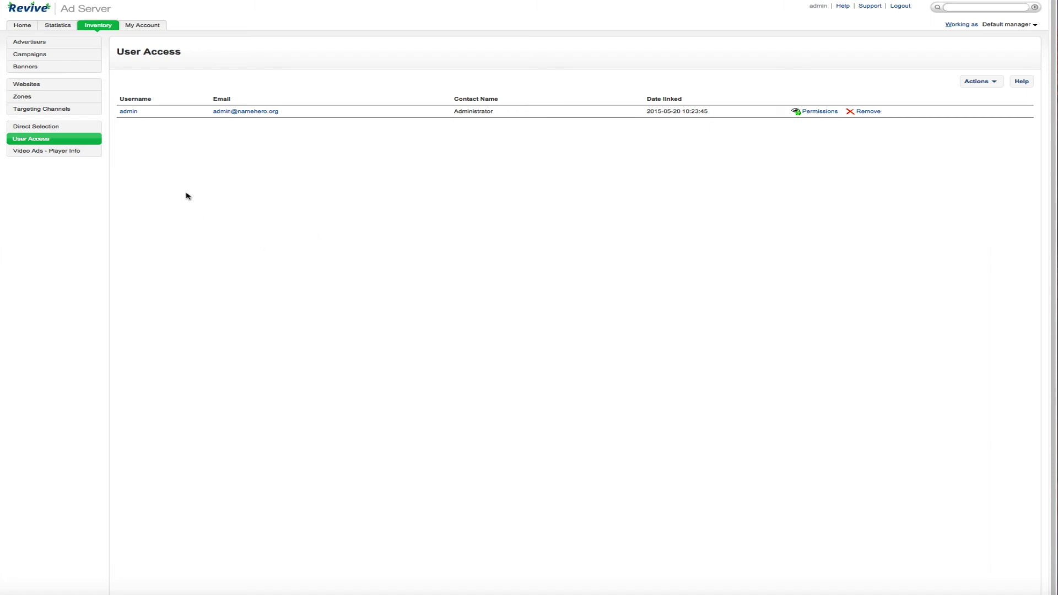
# - Check admin permissions and Video Ads - Player Info, then open My Account's Name & Language
pyautogui.click(820, 111)
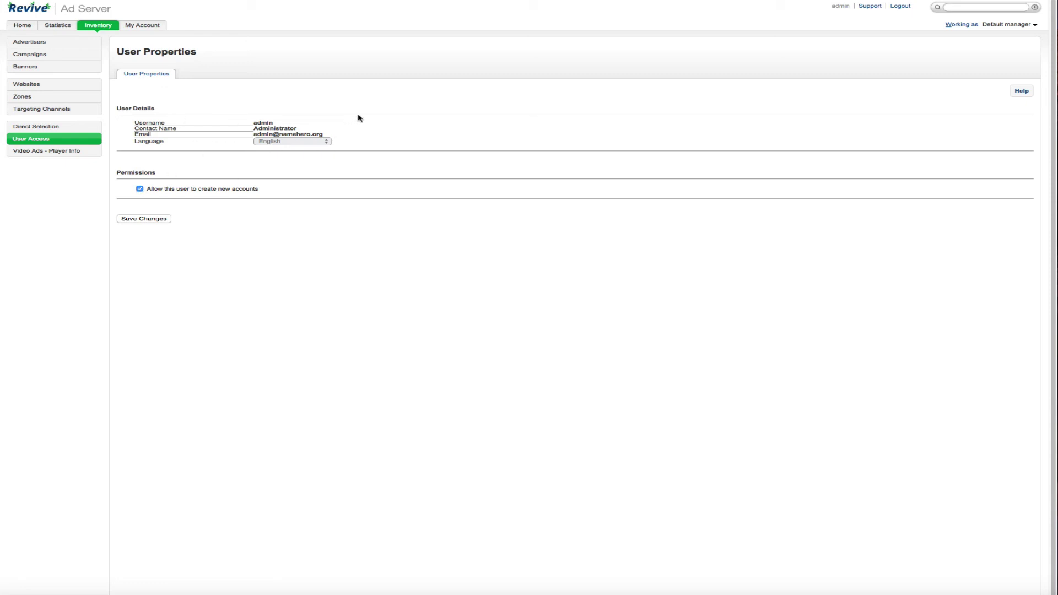
pyautogui.click(67, 152)
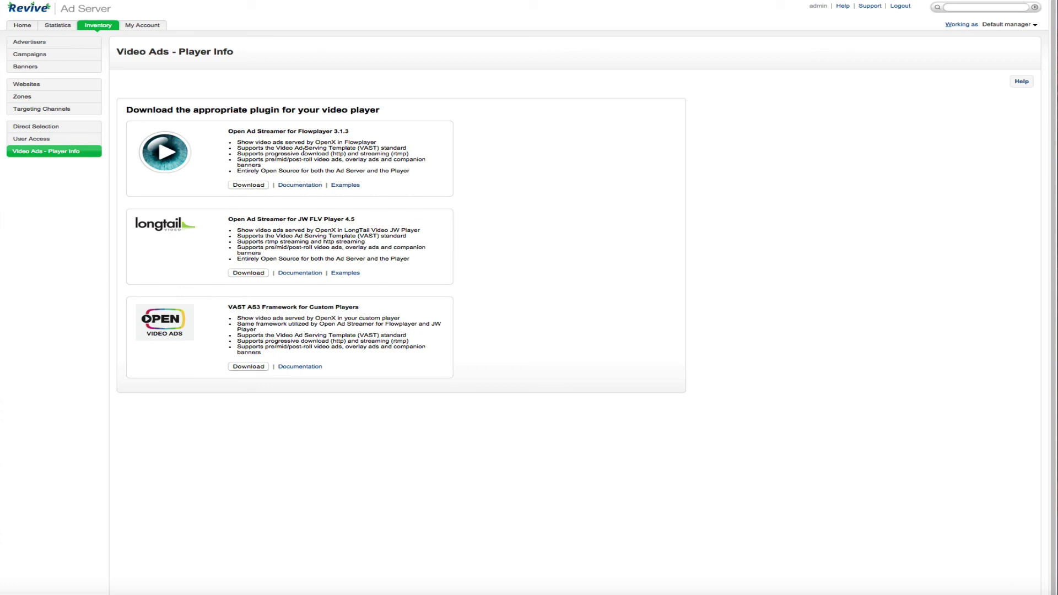
pyautogui.click(141, 25)
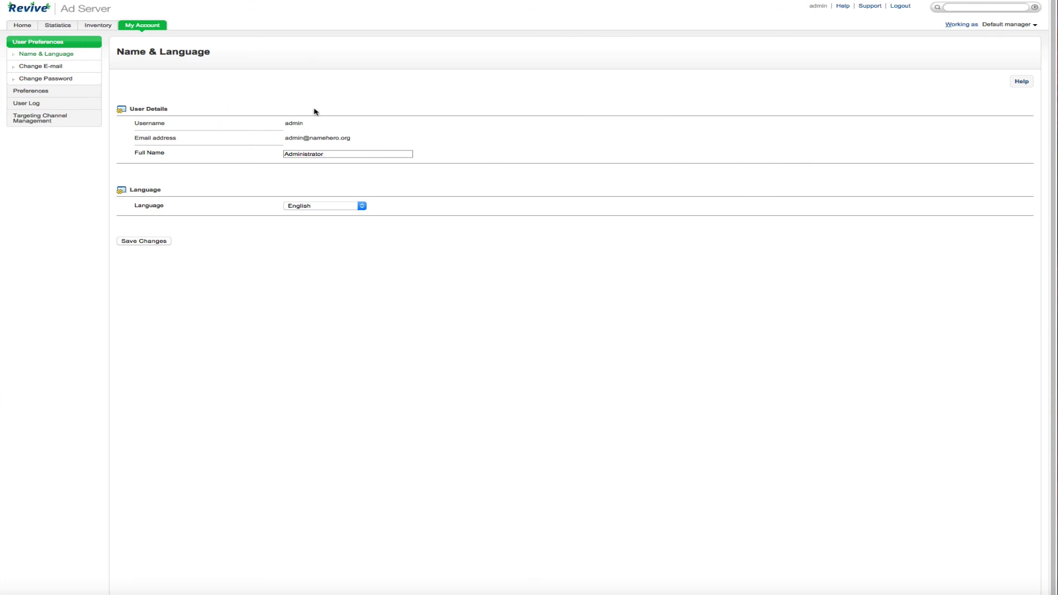
# - Review Name & Language, keeping English and the full name Administrator unchanged
pyautogui.click(34, 54)
pyautogui.click(350, 208)
pyautogui.click(542, 238)
pyautogui.moveTo(368, 154); pyautogui.dragTo(262, 150)
pyautogui.click(273, 144)
# - Browse the Change E-mail, Change Password, Banner, Campaign and Timezone preference pages
pyautogui.click(53, 66)
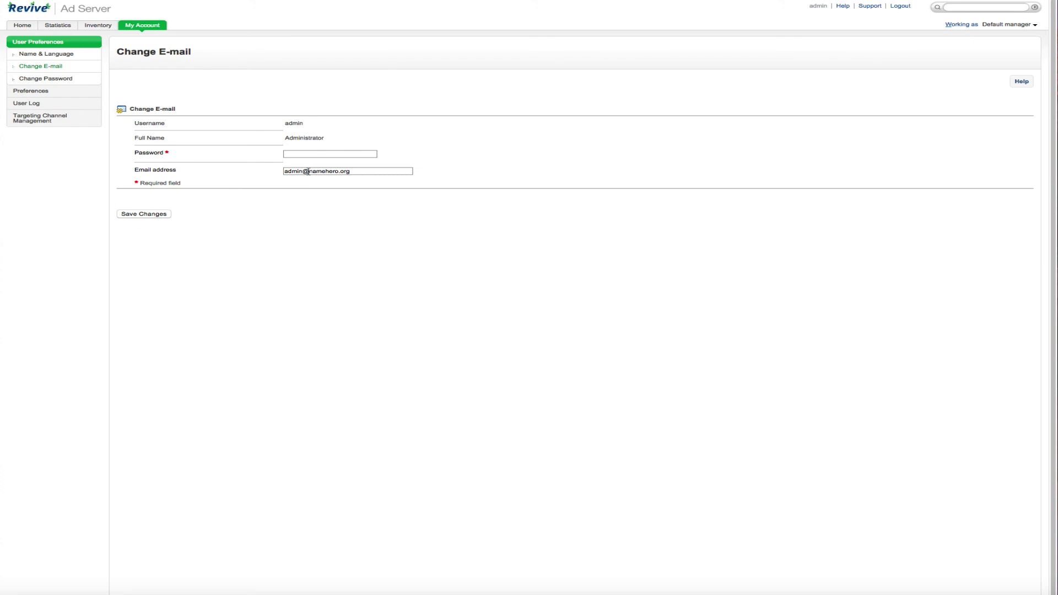
pyautogui.click(48, 79)
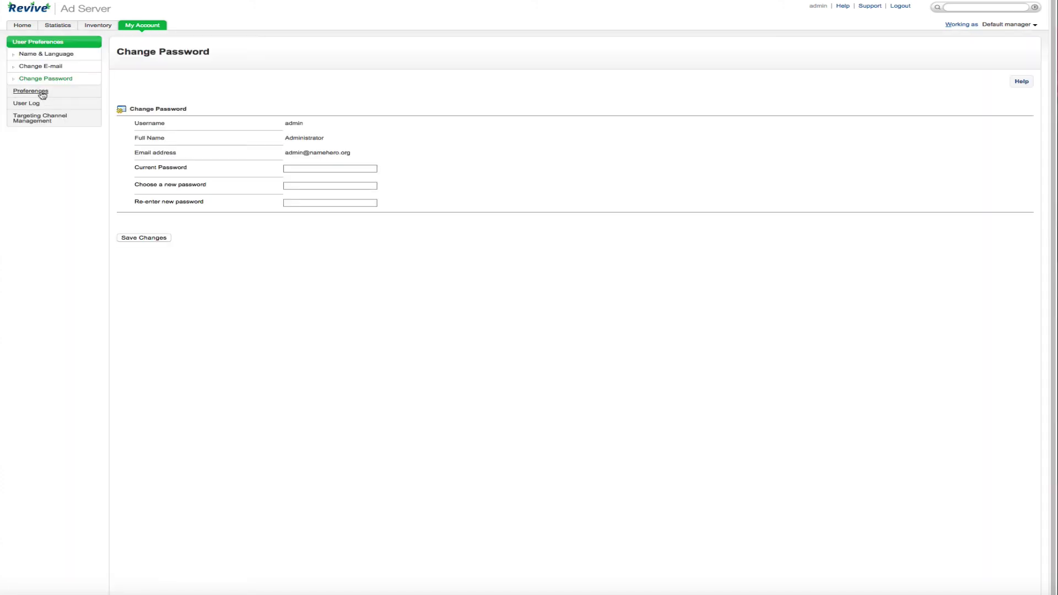
pyautogui.click(33, 92)
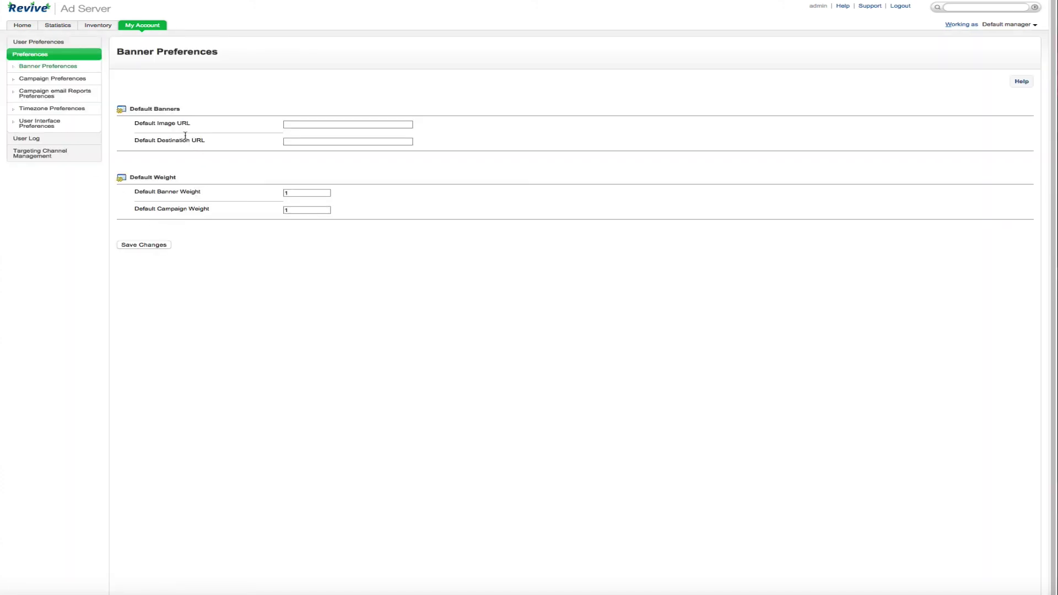
pyautogui.click(316, 122)
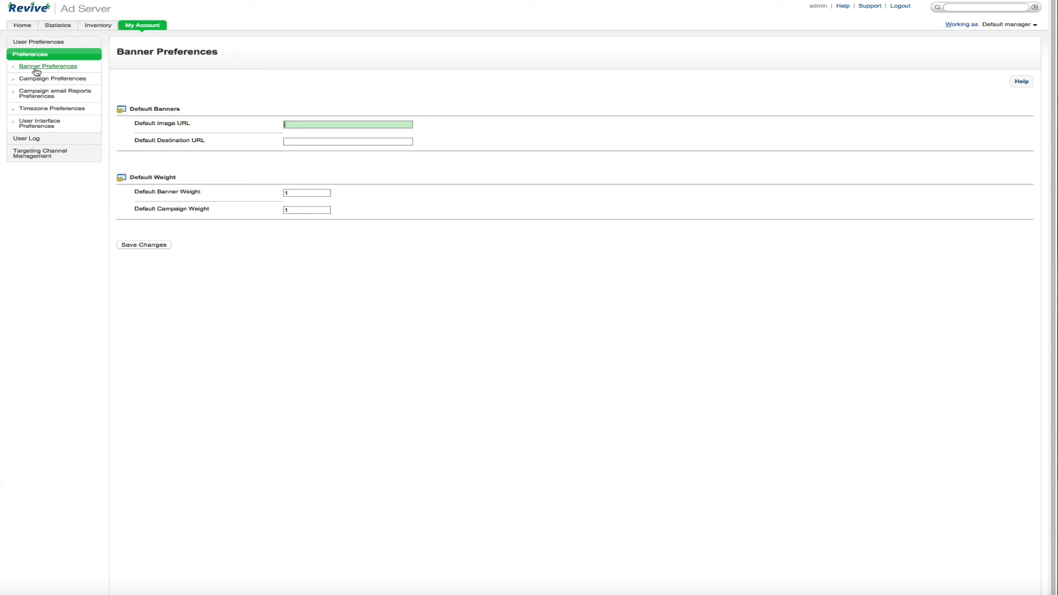
pyautogui.click(38, 82)
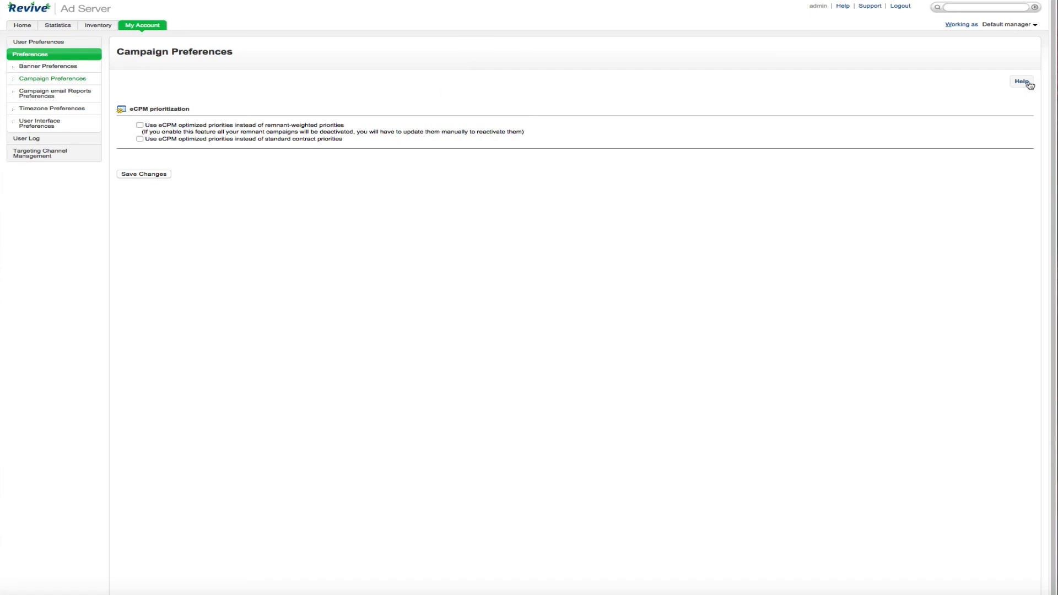
pyautogui.click(33, 93)
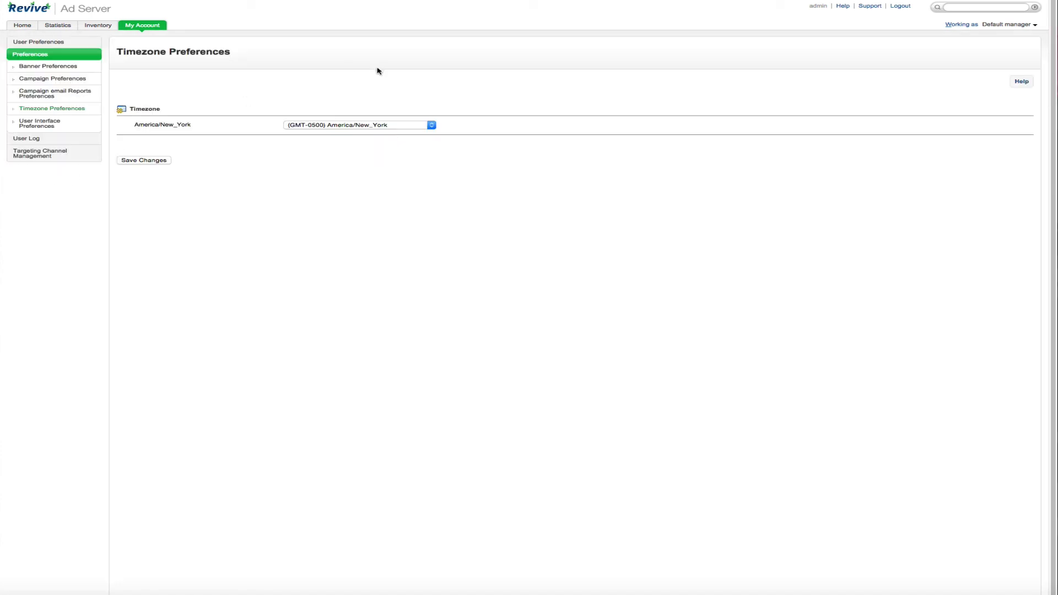
# - Open User Interface Preferences and scroll through its Inventory, Confirmation and Statistics settings
pyautogui.click(90, 127)
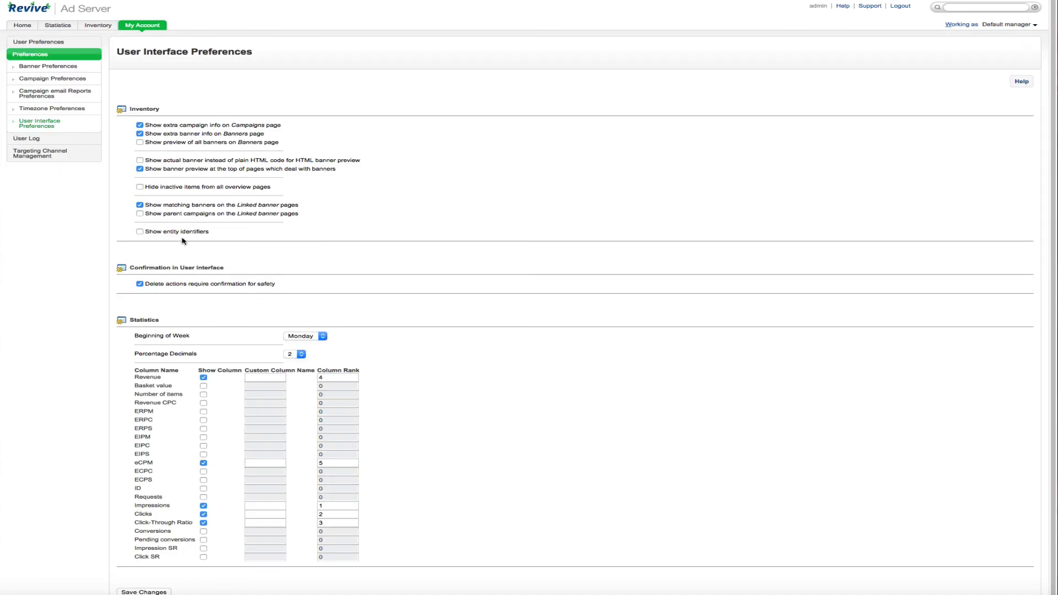
pyautogui.scroll(-1, 230, 411)
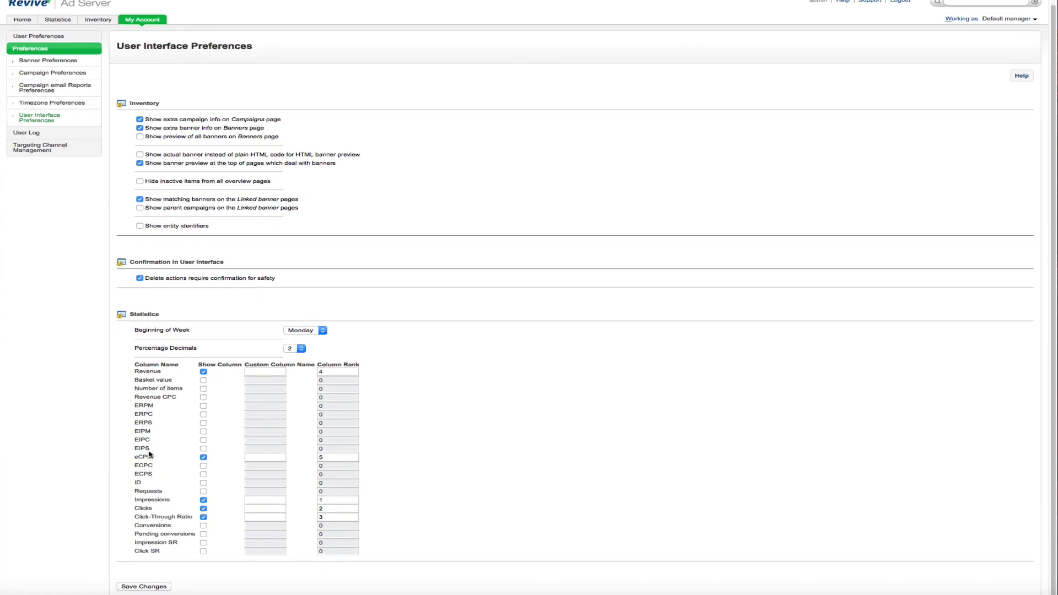
pyautogui.scroll(1, 149, 455)
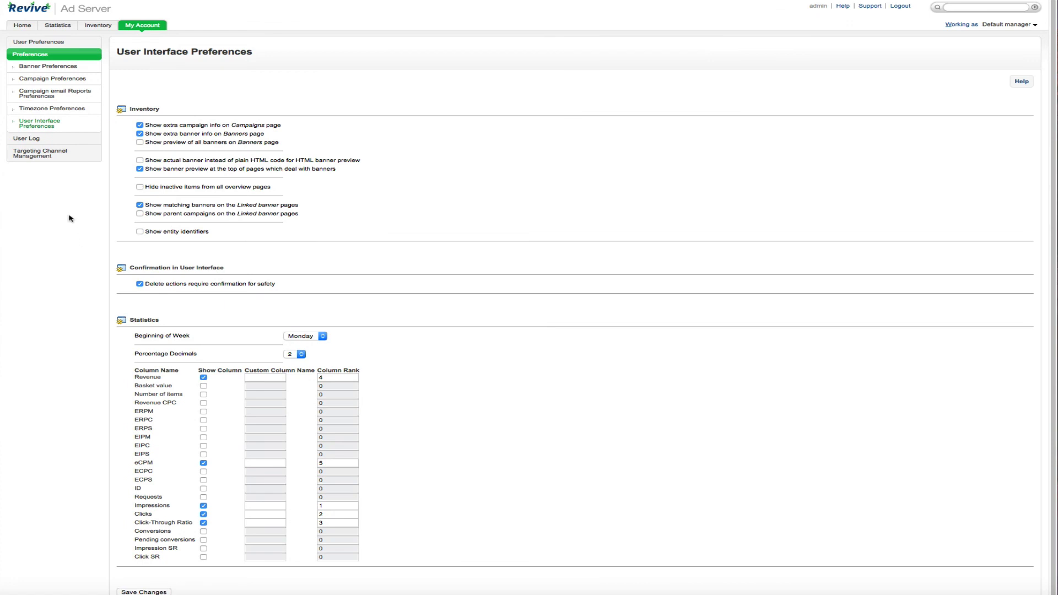